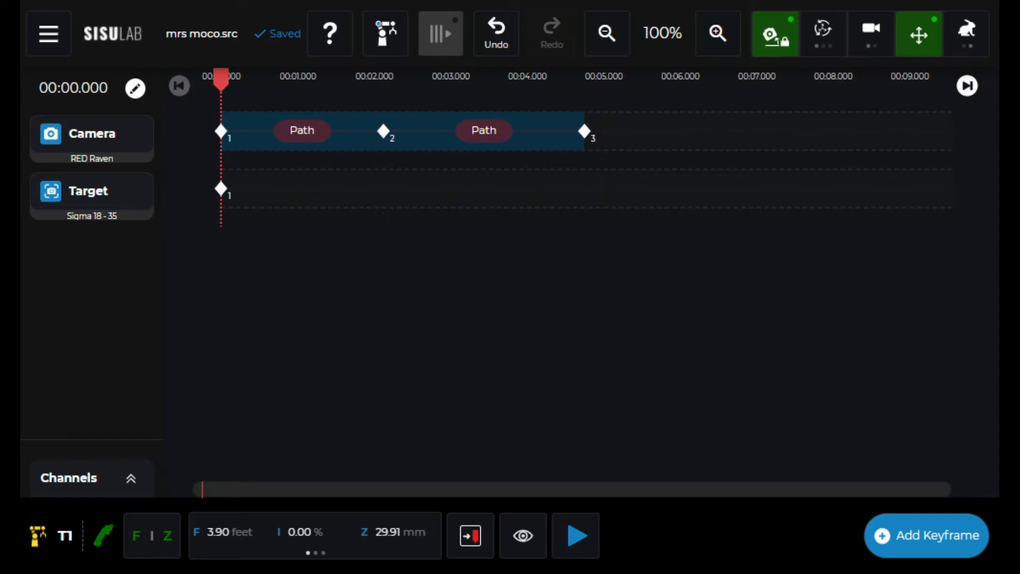
# Step: Inspect camera keyframe 2's time and easing settings, and the motion type options of the first path segment
pyautogui.click(388, 135)
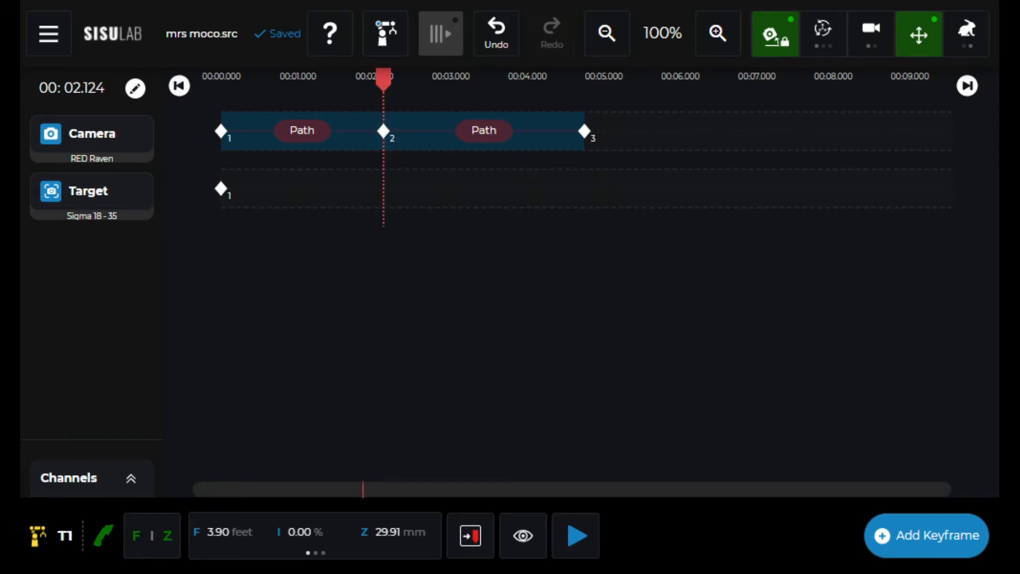
pyautogui.click(384, 131)
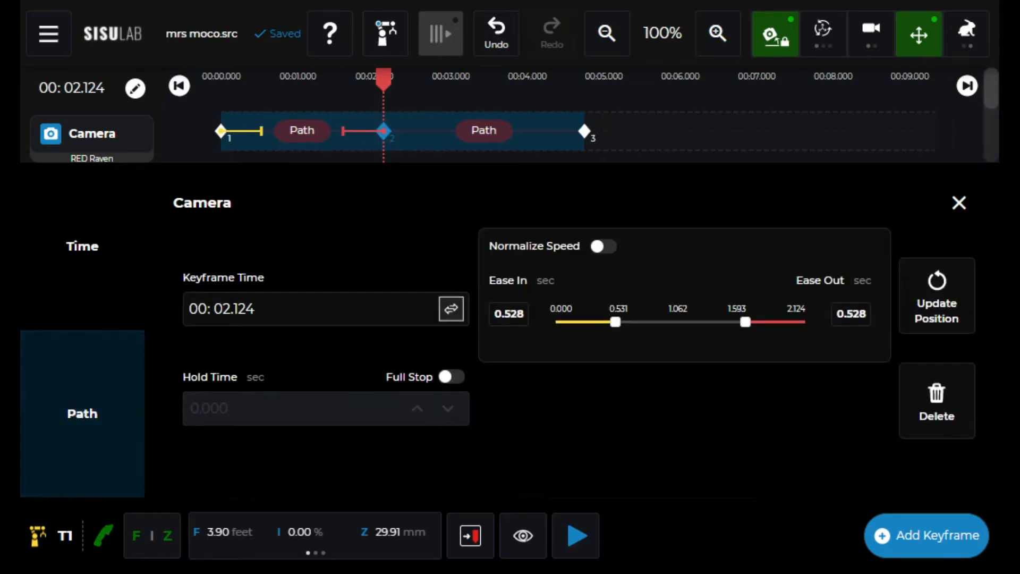
pyautogui.click(959, 202)
pyautogui.click(302, 130)
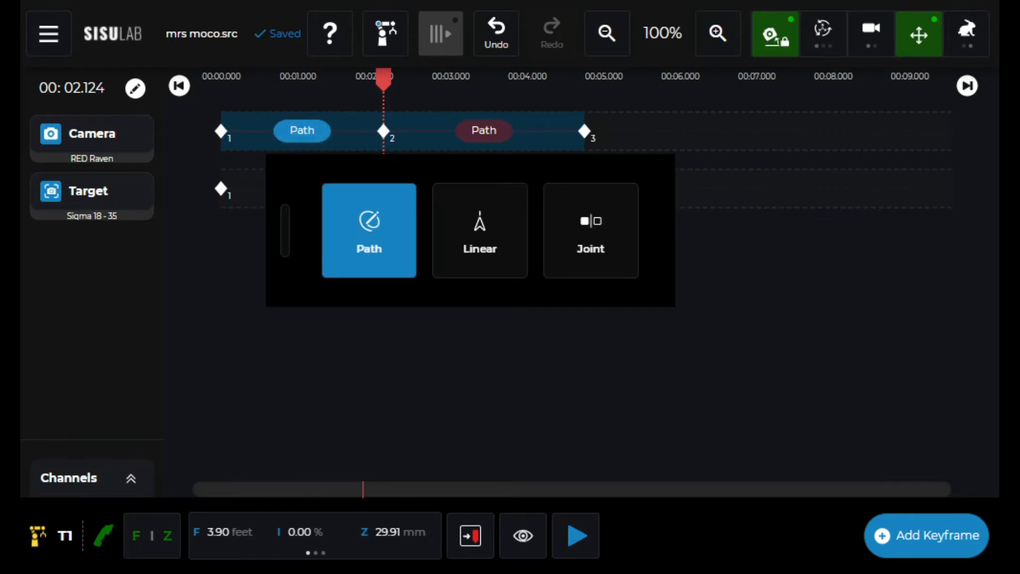
pyautogui.press('Escape')
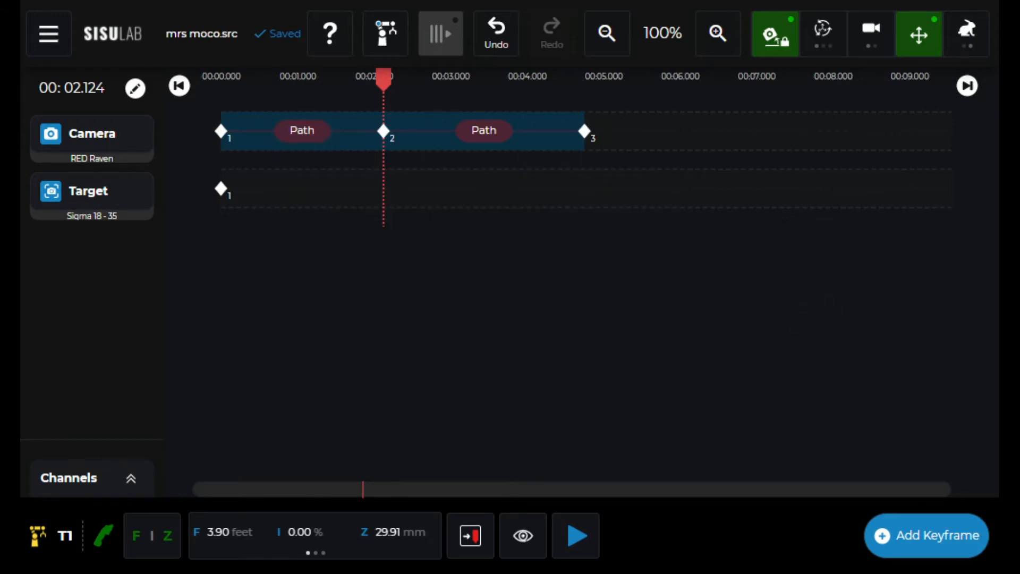
# Step: Scrub the playhead along the timeline to 00:03.276 and cancel the robot alignment to that time
pyautogui.moveTo(384, 80); pyautogui.dragTo(239, 80)
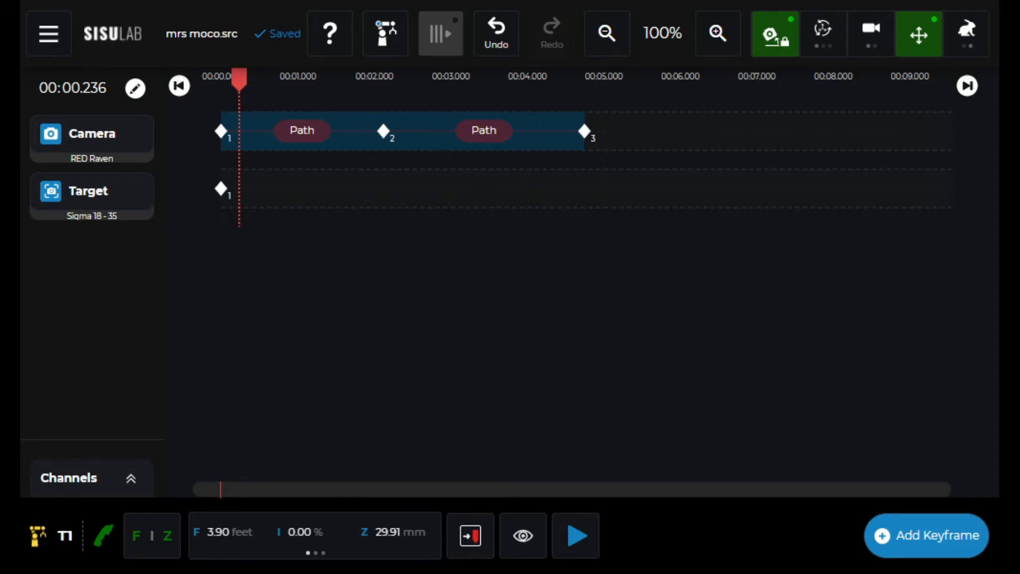
pyautogui.moveTo(239, 80); pyautogui.dragTo(471, 80)
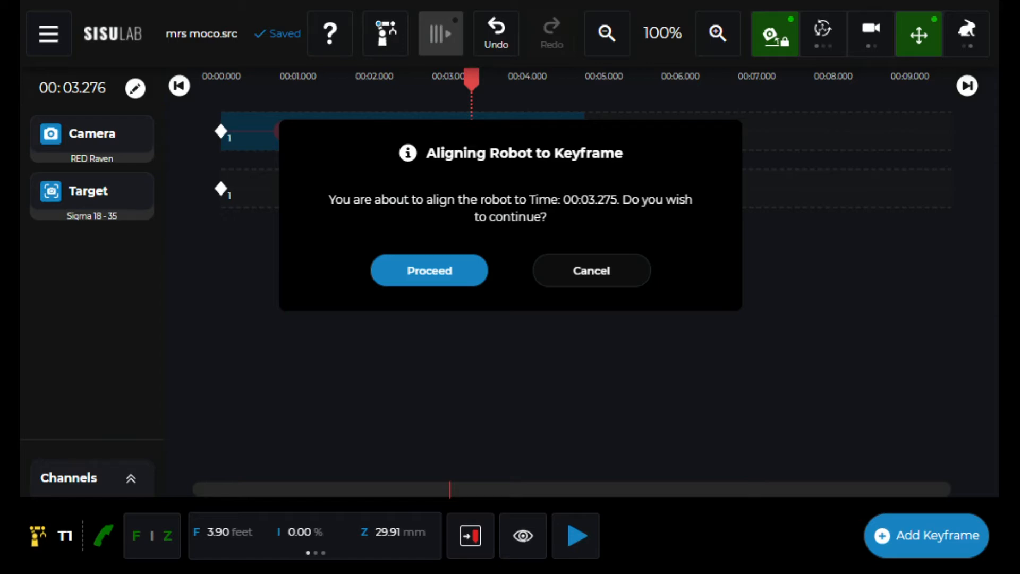
pyautogui.click(618, 265)
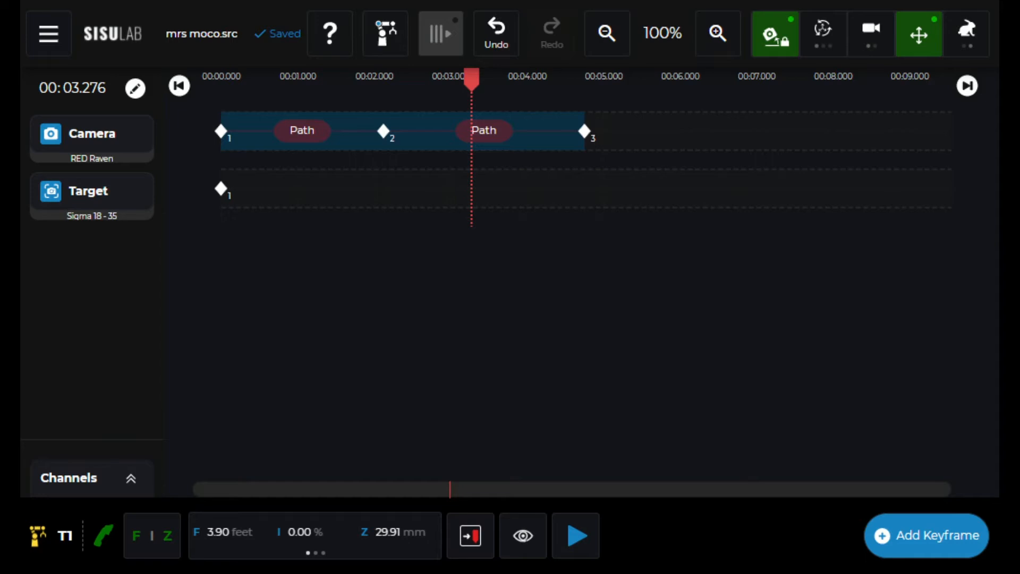
# Step: Examine the run's External Start, Loop and Disable I/O options and its reset stage, then cancel the run
pyautogui.click(577, 536)
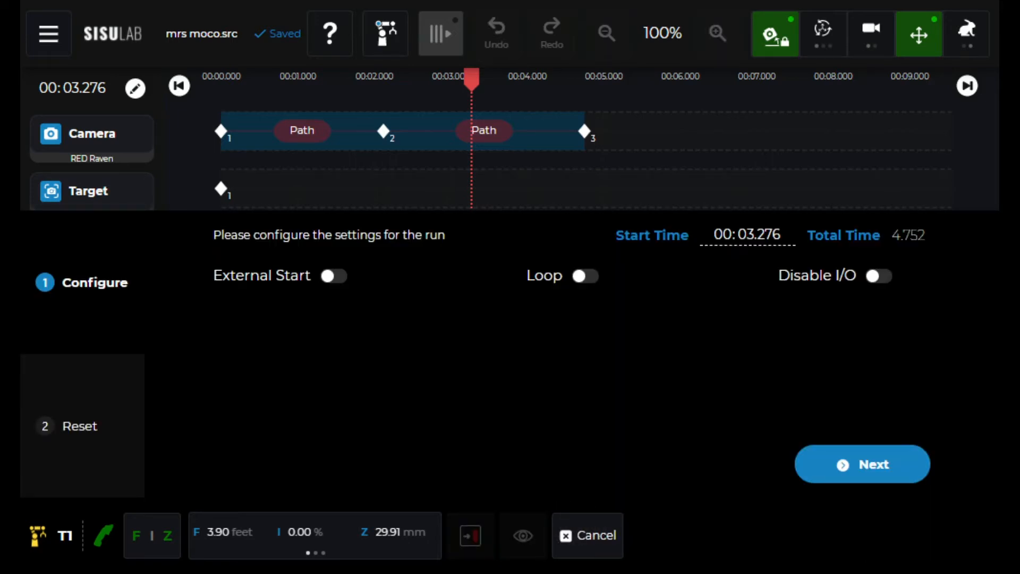
pyautogui.click(331, 286)
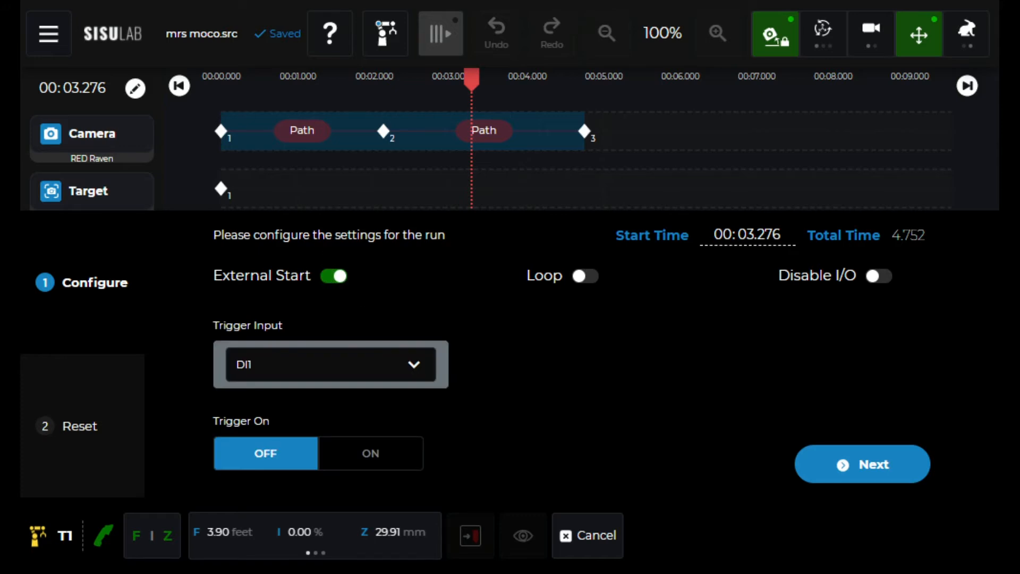
pyautogui.click(335, 276)
pyautogui.click(586, 274)
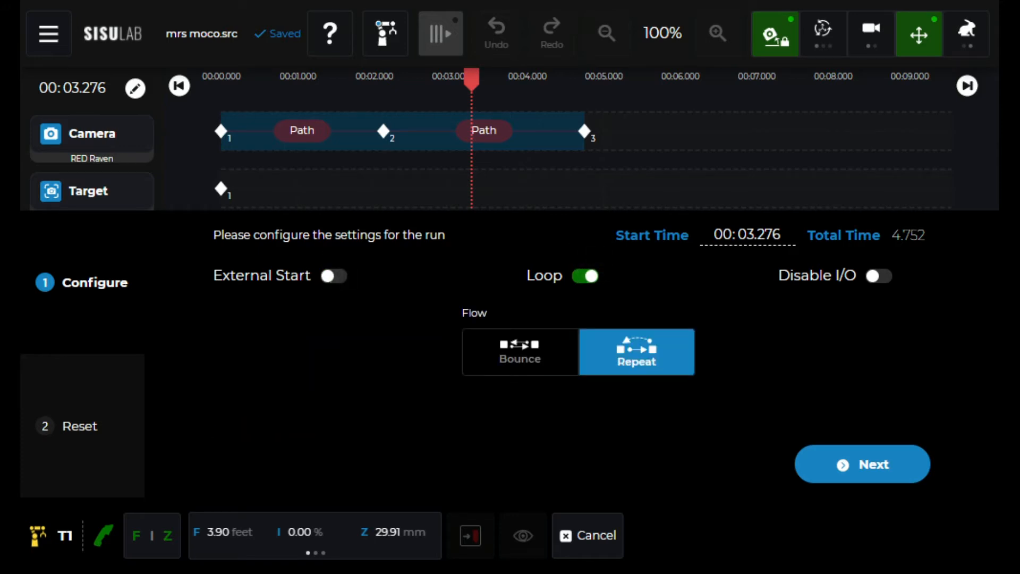
pyautogui.click(585, 275)
pyautogui.click(874, 276)
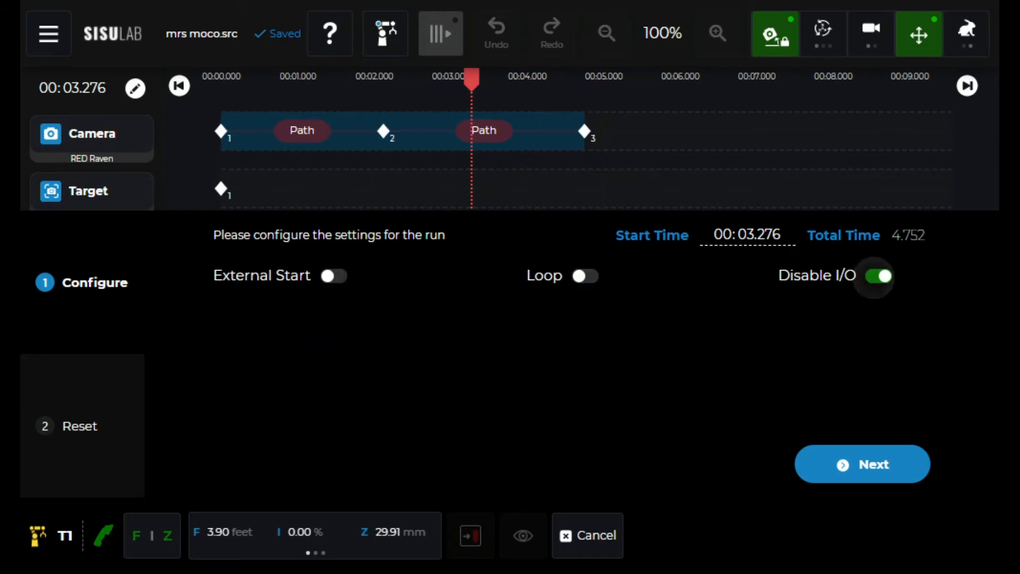
pyautogui.click(881, 276)
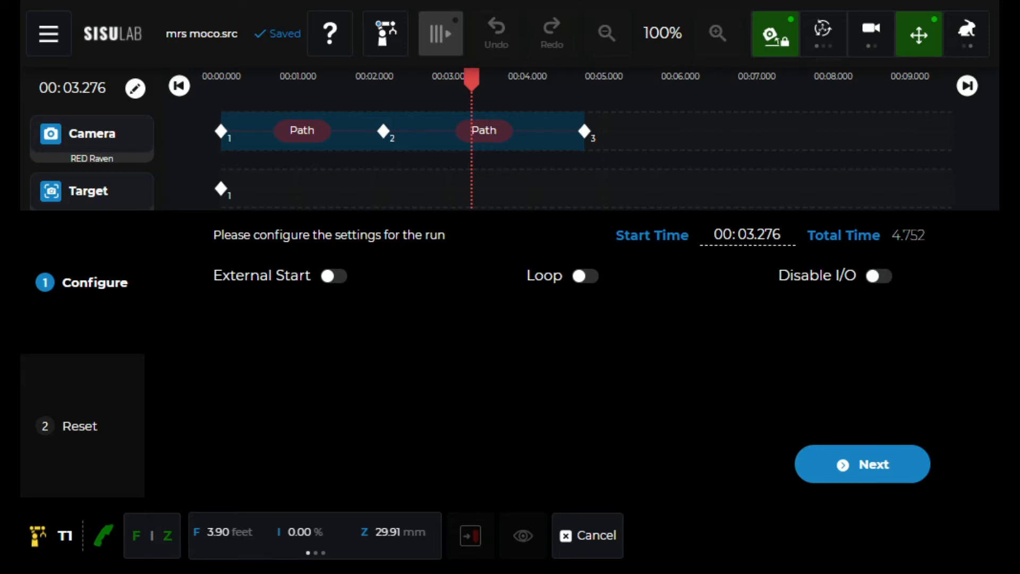
pyautogui.click(862, 463)
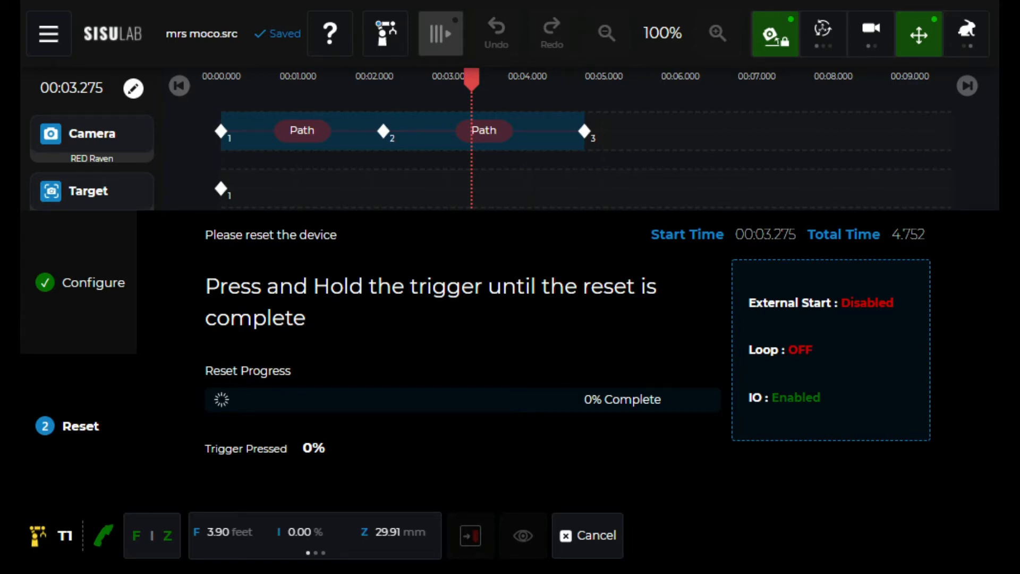
pyautogui.click(587, 535)
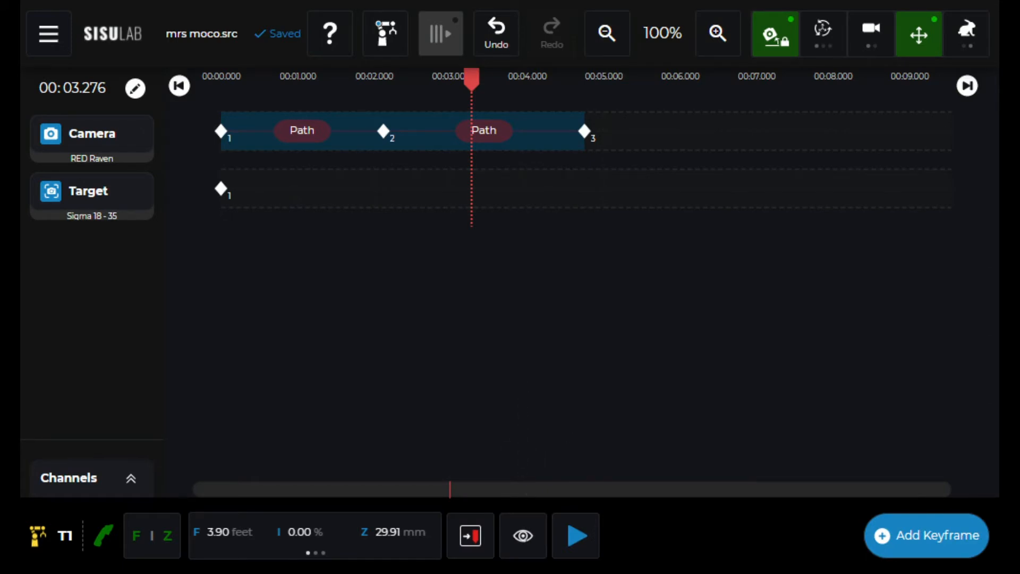
# Step: Preview the robot move in 3D by scrubbing to keyframe 3 and playing the simulation, then return to the timeline
pyautogui.click(522, 534)
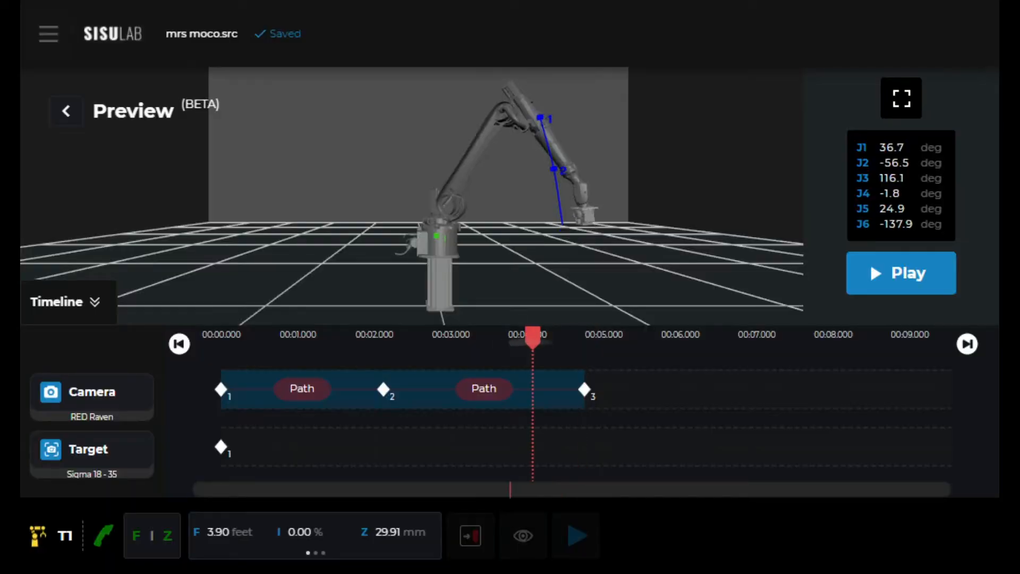
pyautogui.moveTo(532, 336); pyautogui.dragTo(584, 336)
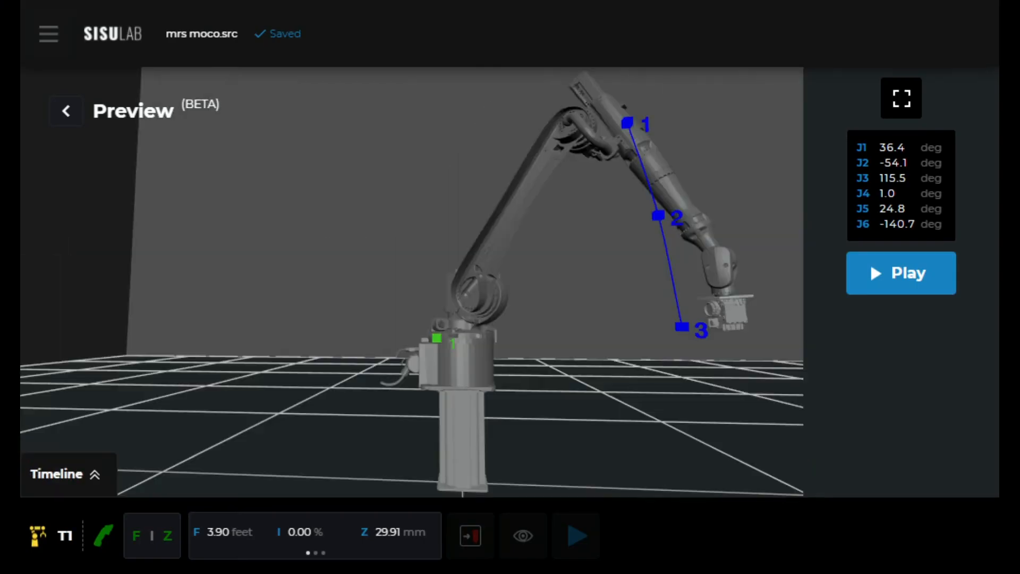
pyautogui.click(895, 270)
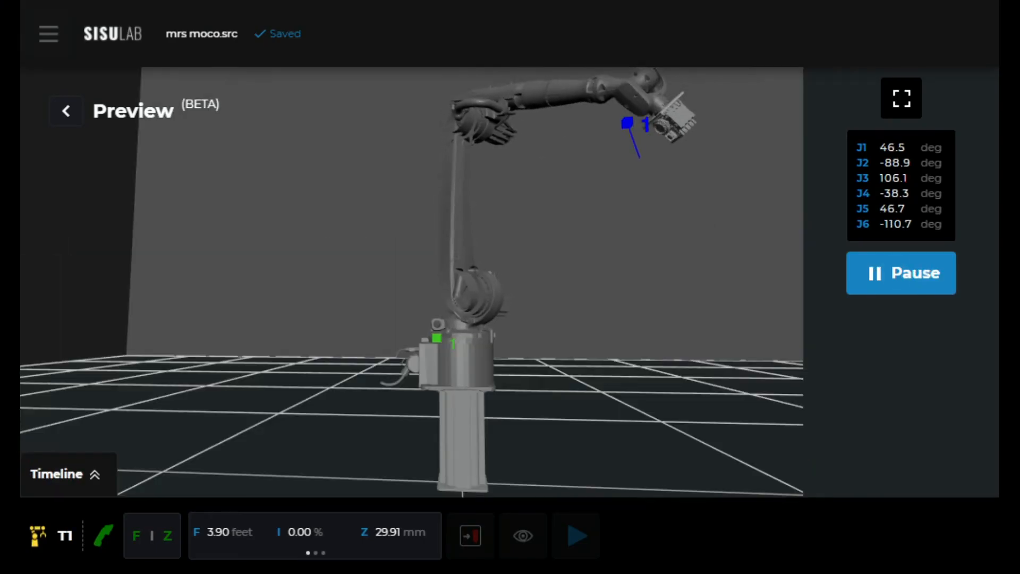
pyautogui.scroll(-2, 548, 419)
pyautogui.click(66, 110)
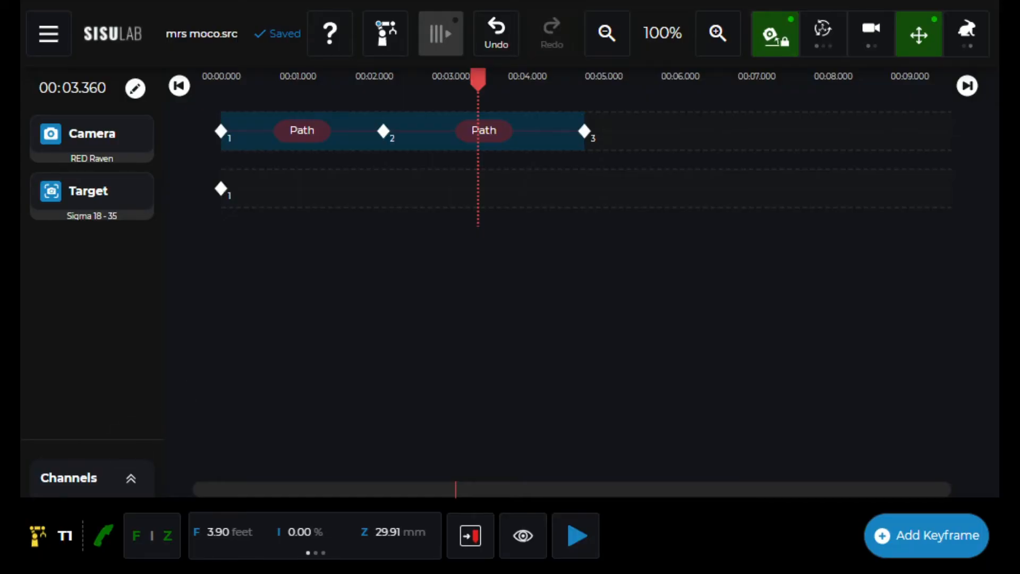
# Step: Add a new Trigger channel using output DO1
pyautogui.click(131, 478)
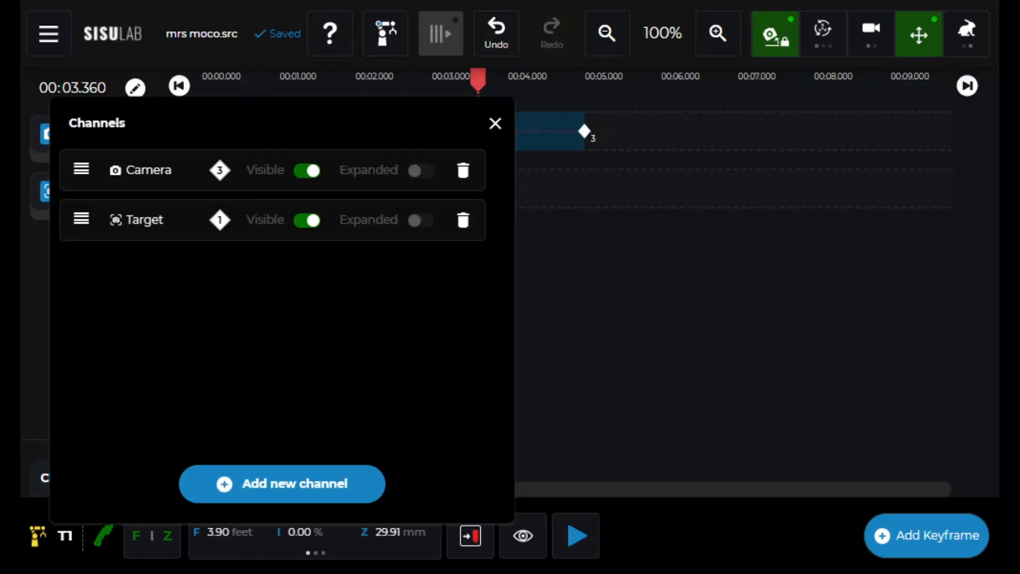
pyautogui.click(296, 489)
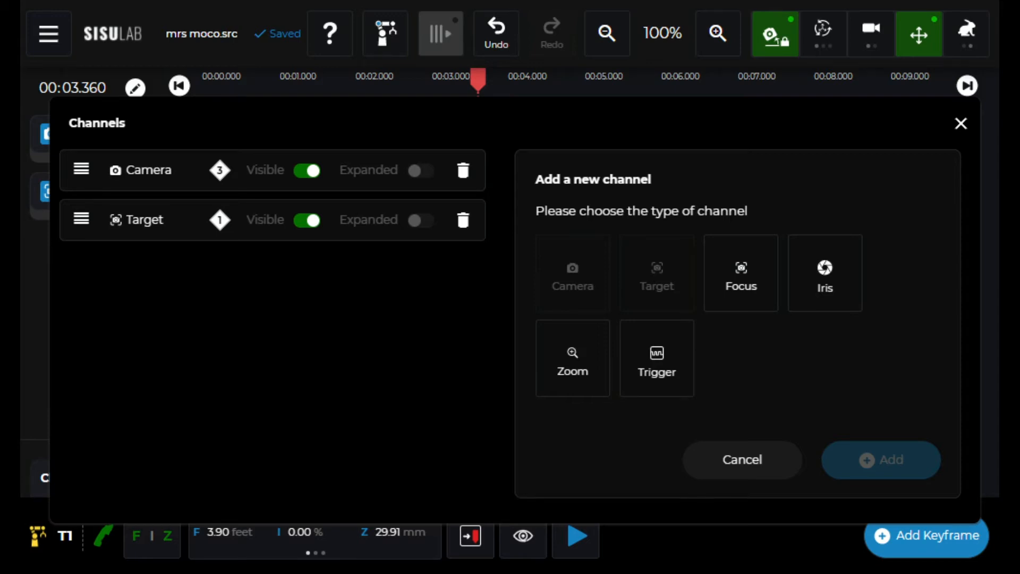
pyautogui.click(659, 357)
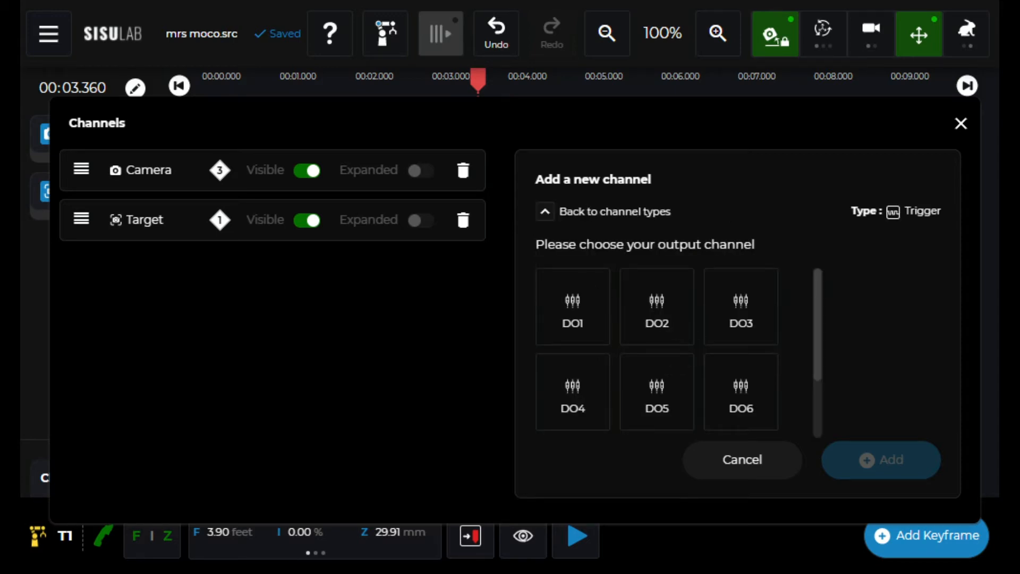
pyautogui.click(572, 306)
pyautogui.click(880, 460)
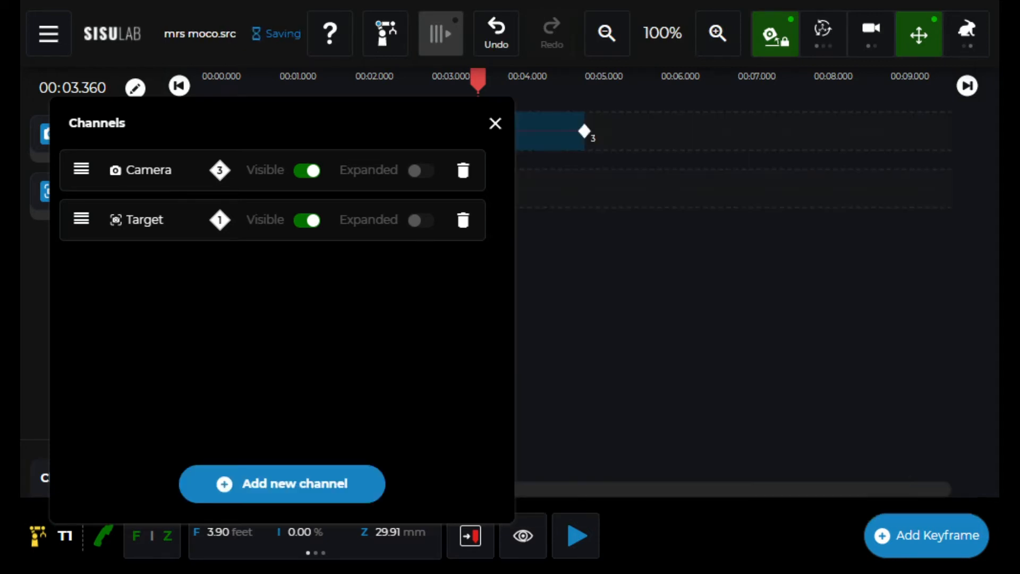
pyautogui.click(507, 137)
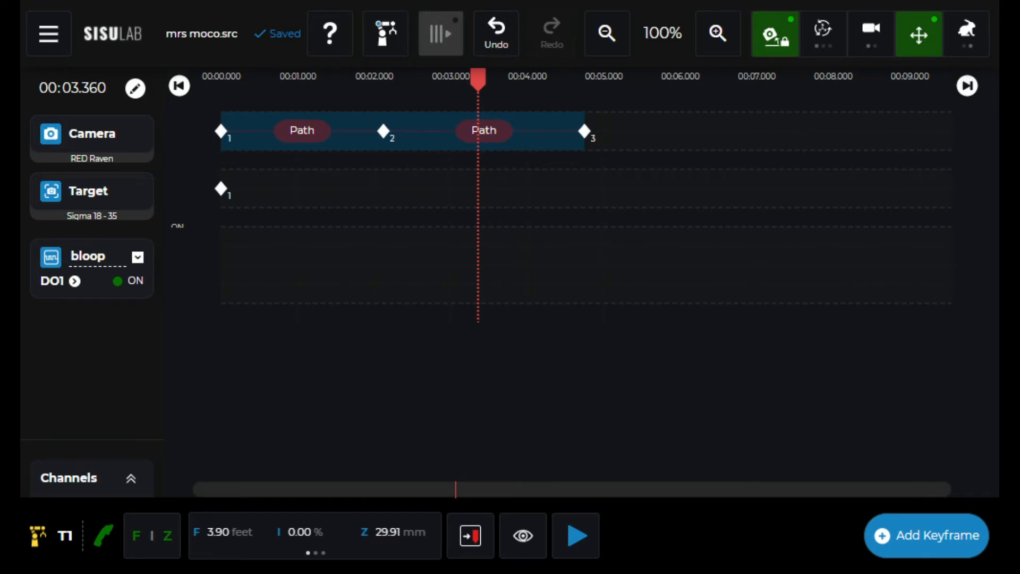
# Step: Add a keyframe at 00:00.000 on the DO1 trigger channel with its output state set to ON
pyautogui.click(239, 260)
pyautogui.moveTo(478, 80); pyautogui.dragTo(221, 80)
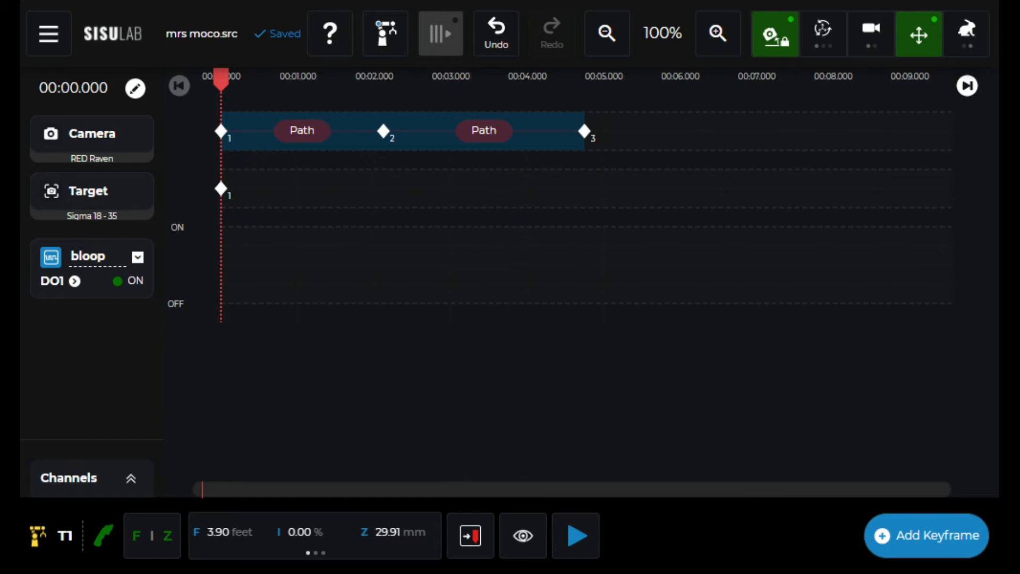
pyautogui.click(221, 311)
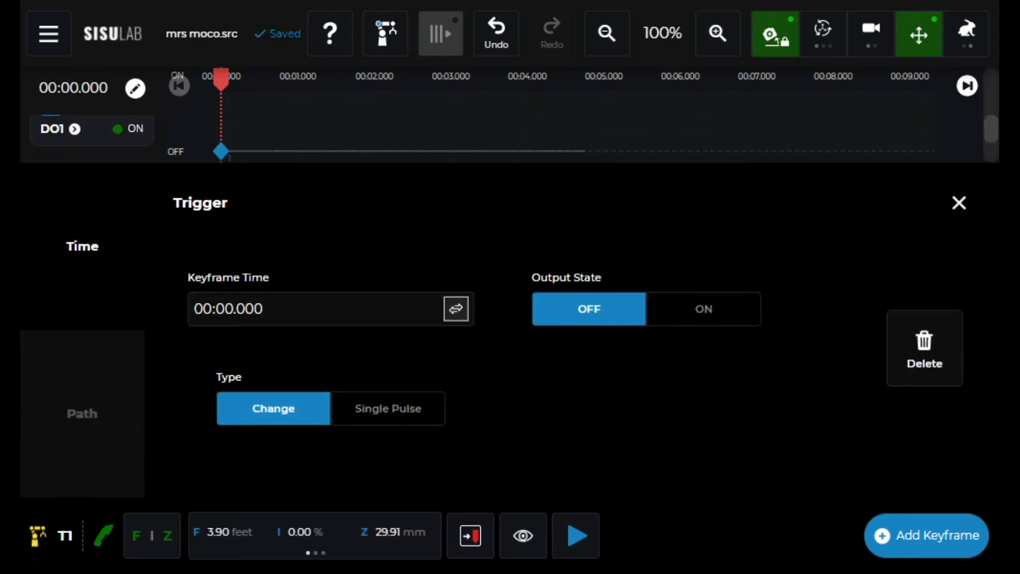
pyautogui.click(743, 316)
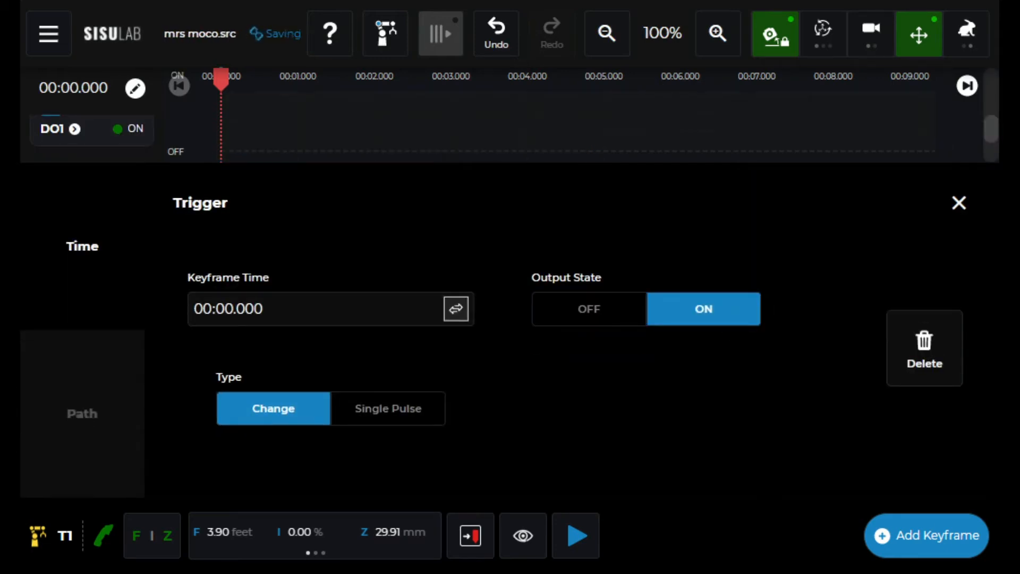
pyautogui.click(959, 202)
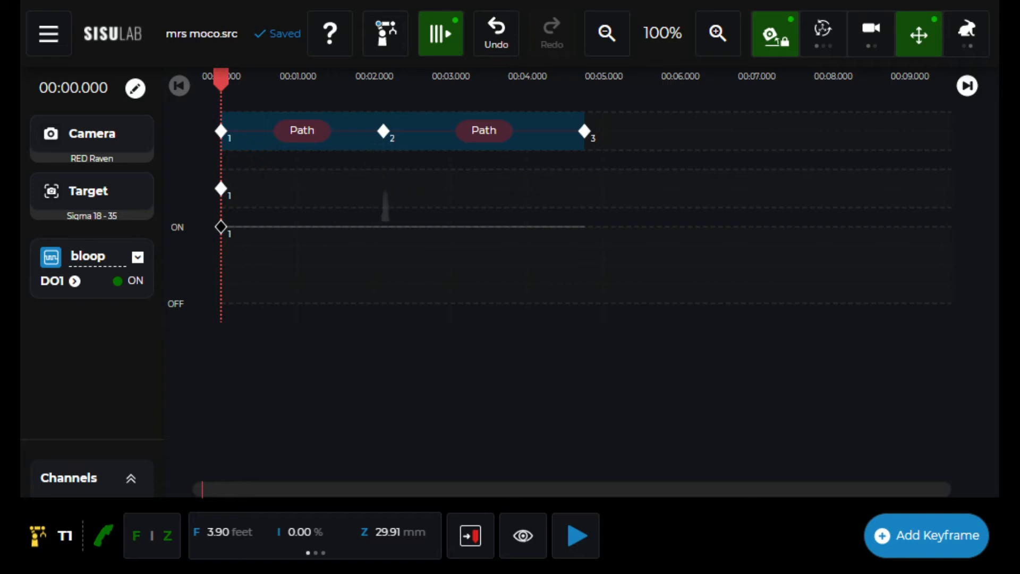
# Step: Move camera keyframes 2 and 3 to about 3.2 s and 6 s, undoing and redoing the last two changes
pyautogui.moveTo(383, 131); pyautogui.dragTo(468, 130)
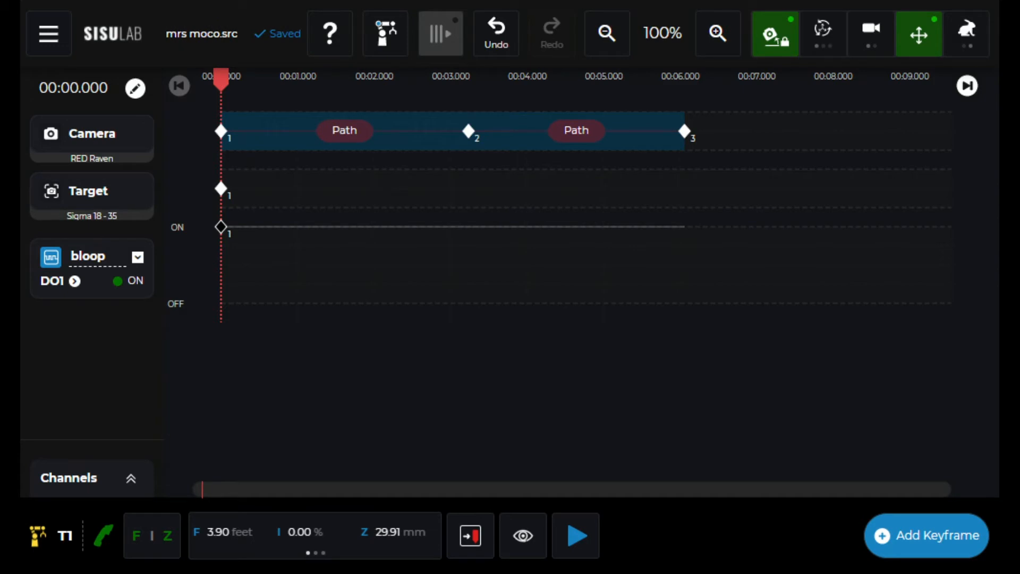
pyautogui.click(496, 32)
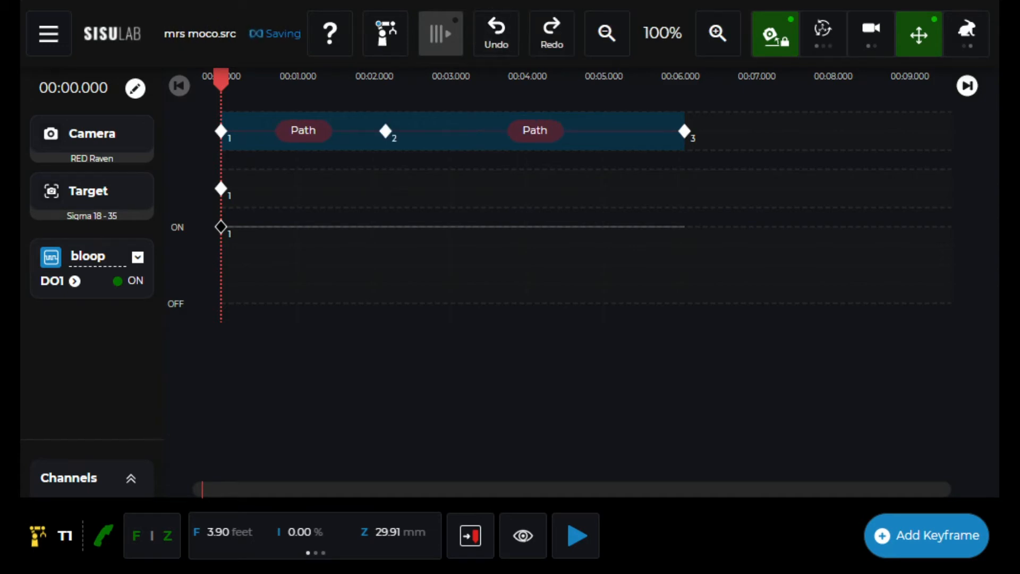
pyautogui.click(499, 33)
pyautogui.click(551, 33)
pyautogui.click(551, 33)
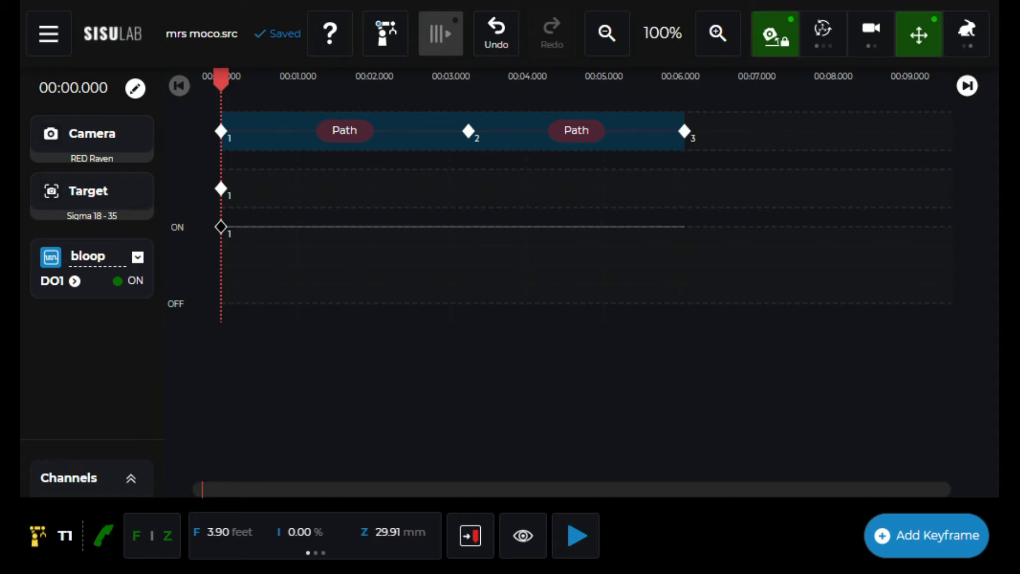
# Step: Move camera keyframe 2 back to about 0.4 s on the timeline
pyautogui.click(718, 33)
pyautogui.click(607, 33)
pyautogui.moveTo(468, 132); pyautogui.dragTo(250, 131)
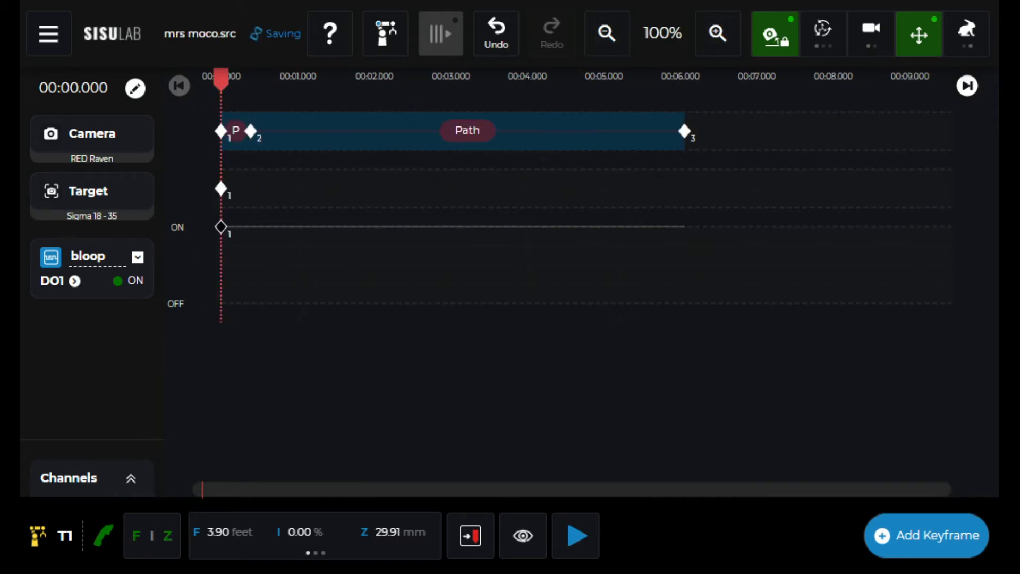
pyautogui.click(718, 33)
pyautogui.moveTo(534, 314); pyautogui.dragTo(705, 318)
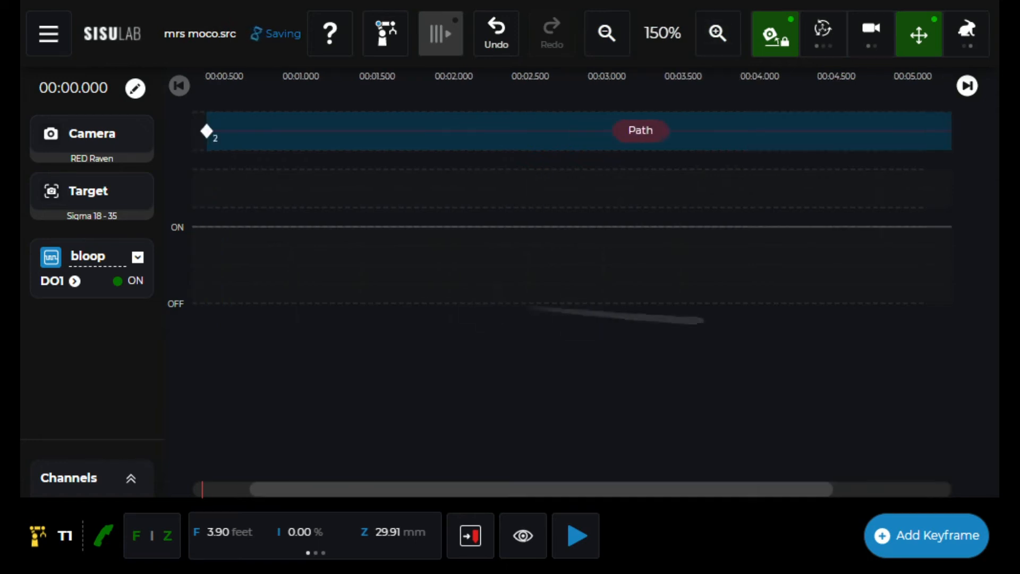
pyautogui.keyDown('ctrl'); pyautogui.scroll(3, 534, 289); pyautogui.keyUp('ctrl')
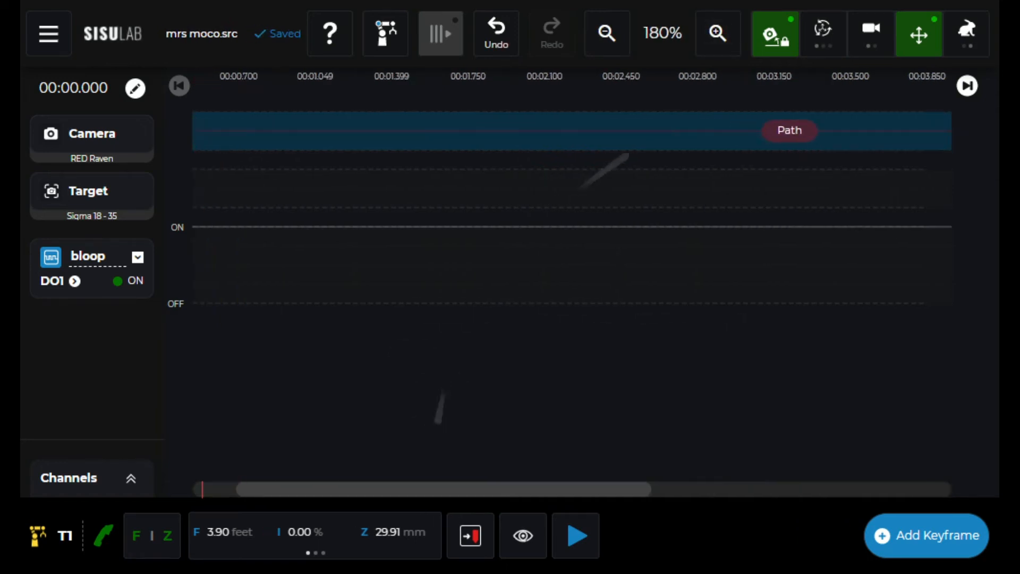
pyautogui.keyDown('ctrl'); pyautogui.scroll(-3, 540, 295); pyautogui.keyUp('ctrl')
pyautogui.keyDown('ctrl'); pyautogui.scroll(3, 541, 297); pyautogui.keyUp('ctrl')
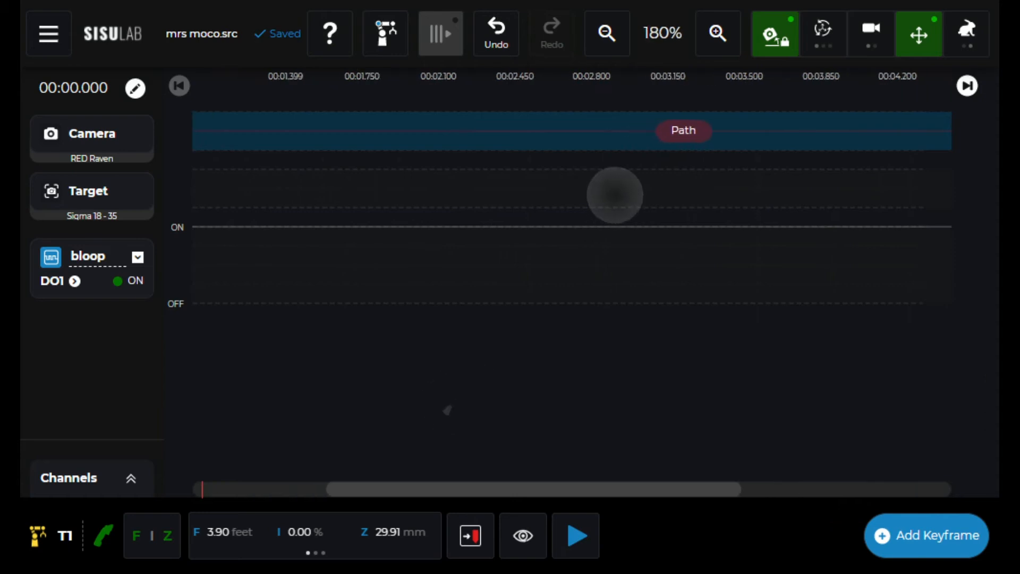
pyautogui.keyDown('ctrl'); pyautogui.scroll(-3, 540, 300); pyautogui.keyUp('ctrl')
pyautogui.keyDown('ctrl'); pyautogui.scroll(-2, 547, 305); pyautogui.keyUp('ctrl')
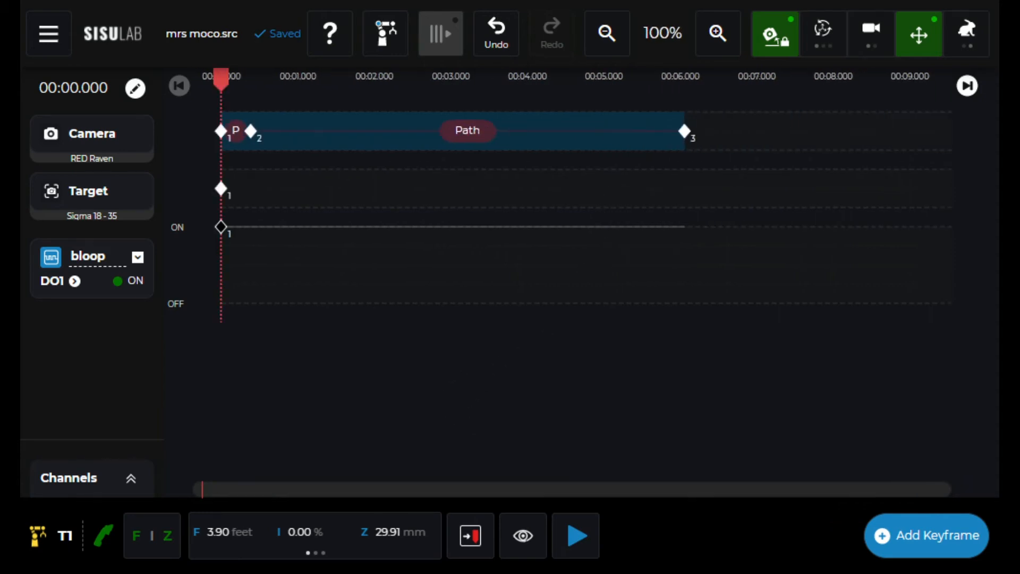
# Step: Move camera keyframe 2 to about 2.5 s on the timeline and turn movement control back on
pyautogui.moveTo(251, 130); pyautogui.dragTo(411, 130)
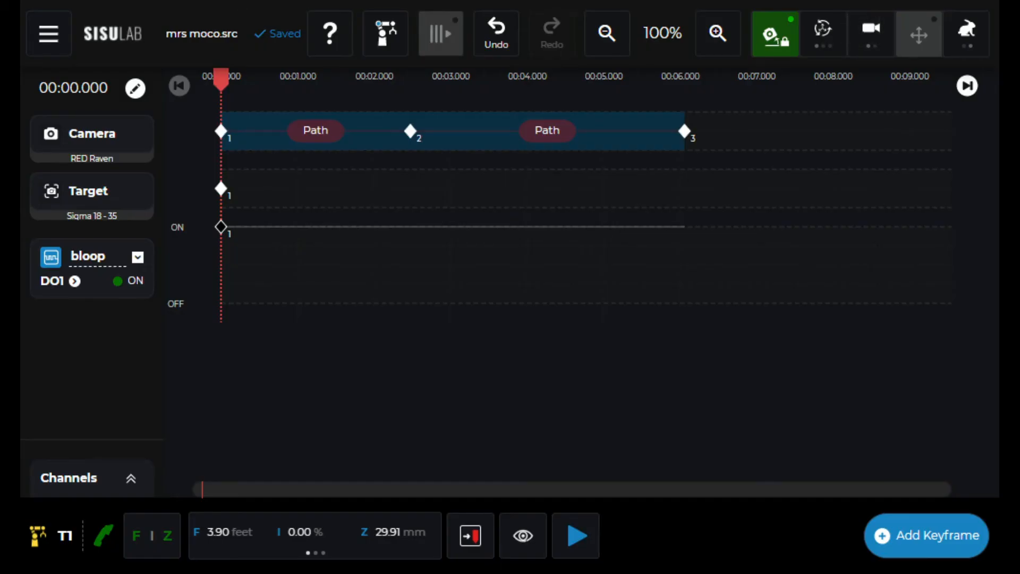
pyautogui.click(918, 33)
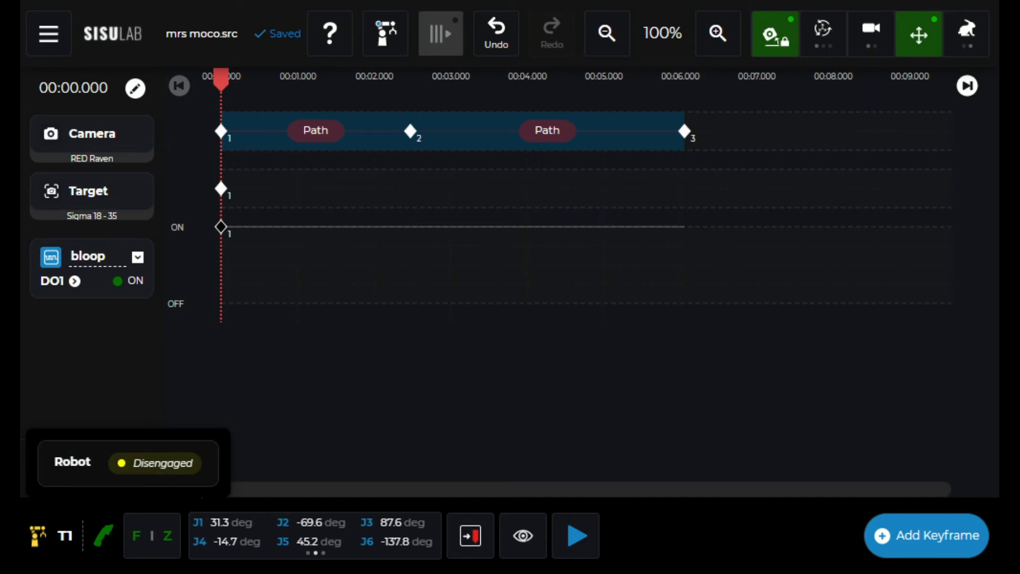
# Step: Check the status of the wand and of the FIZ lens control
pyautogui.click(105, 540)
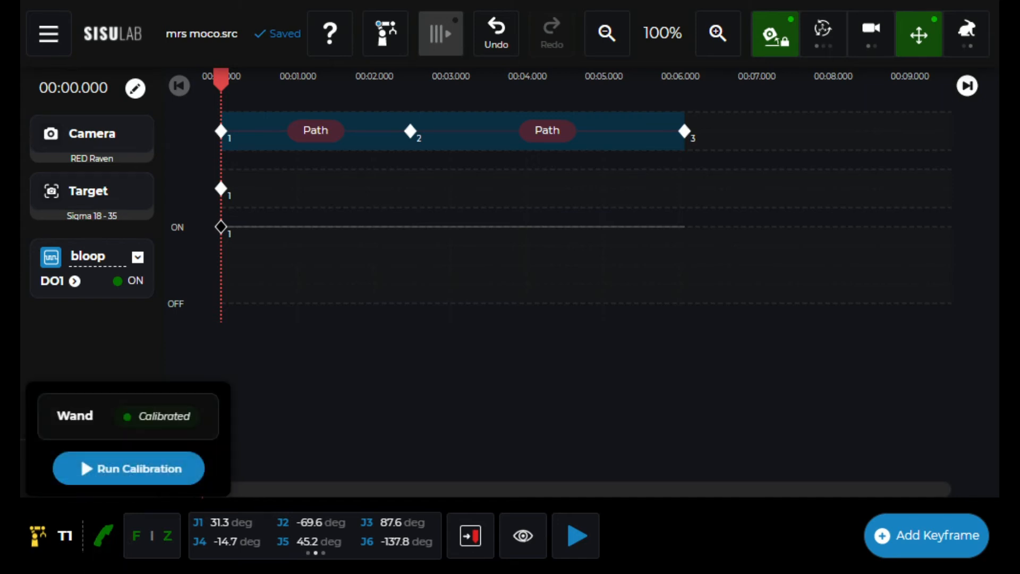
pyautogui.click(152, 535)
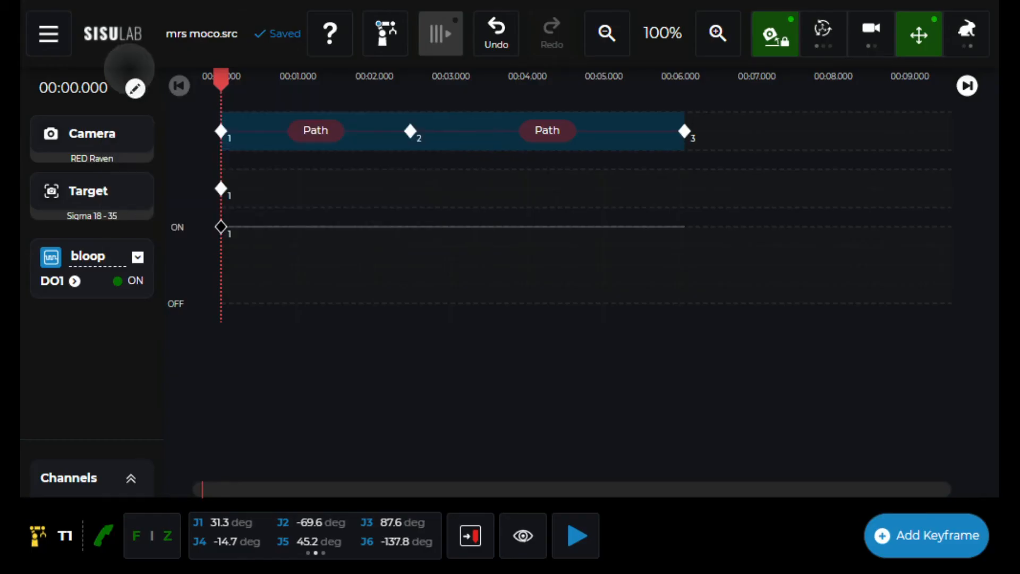
# Step: Set the program's frame rate to 48 frames per second and switch the timeline from time to frames
pyautogui.click(135, 86)
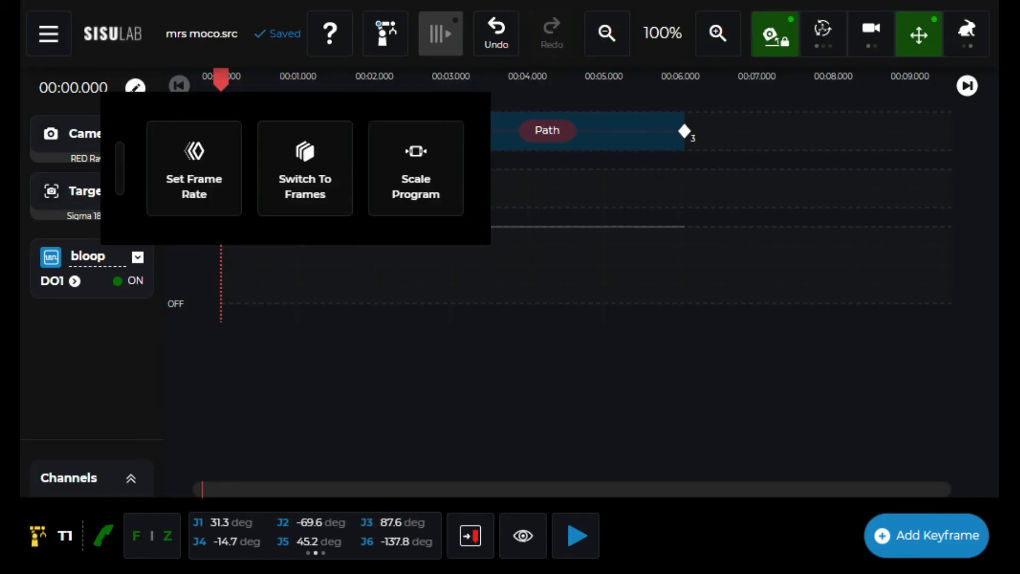
pyautogui.click(194, 168)
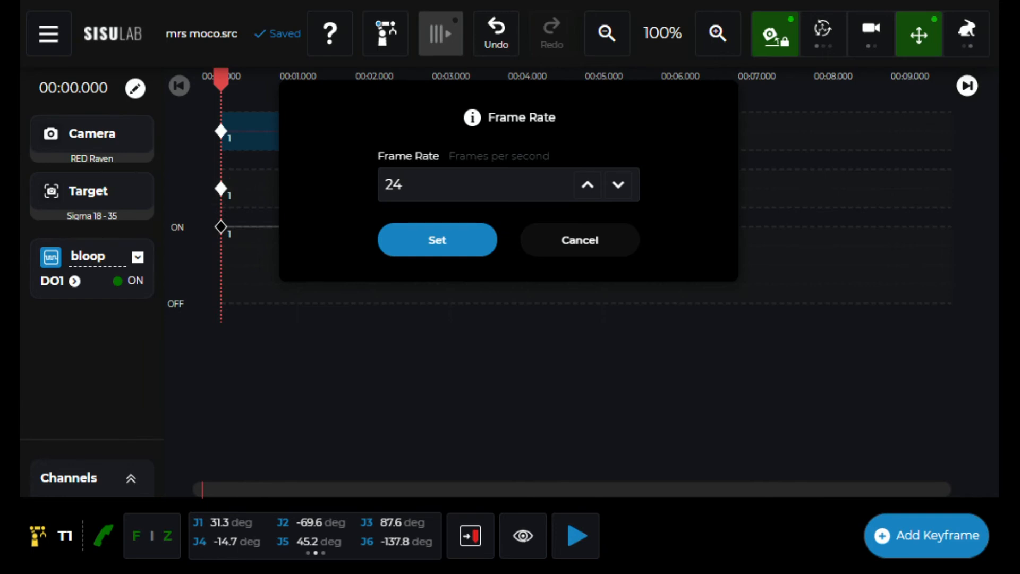
pyautogui.click(491, 184)
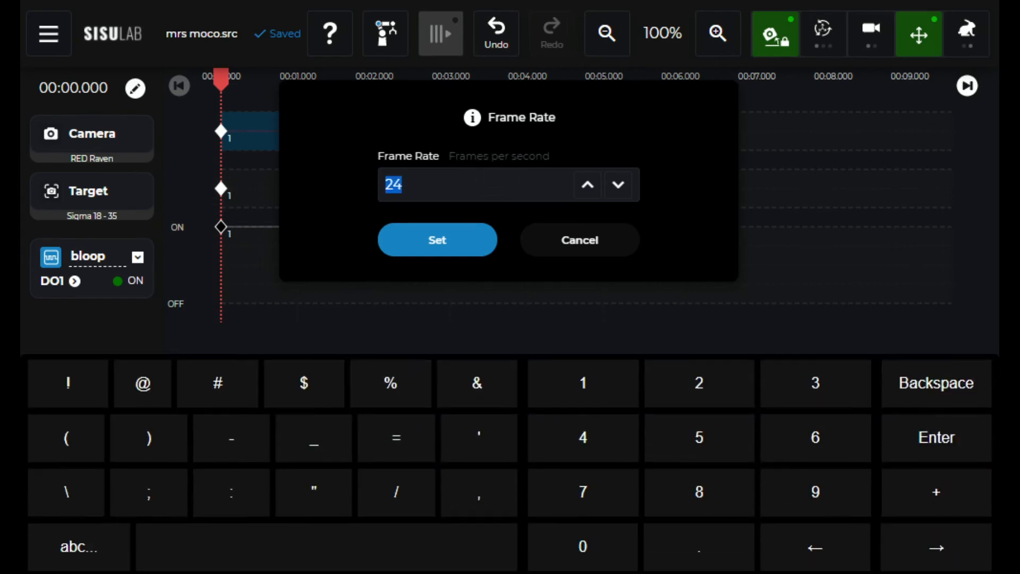
pyautogui.click(582, 437)
pyautogui.click(699, 492)
pyautogui.click(437, 240)
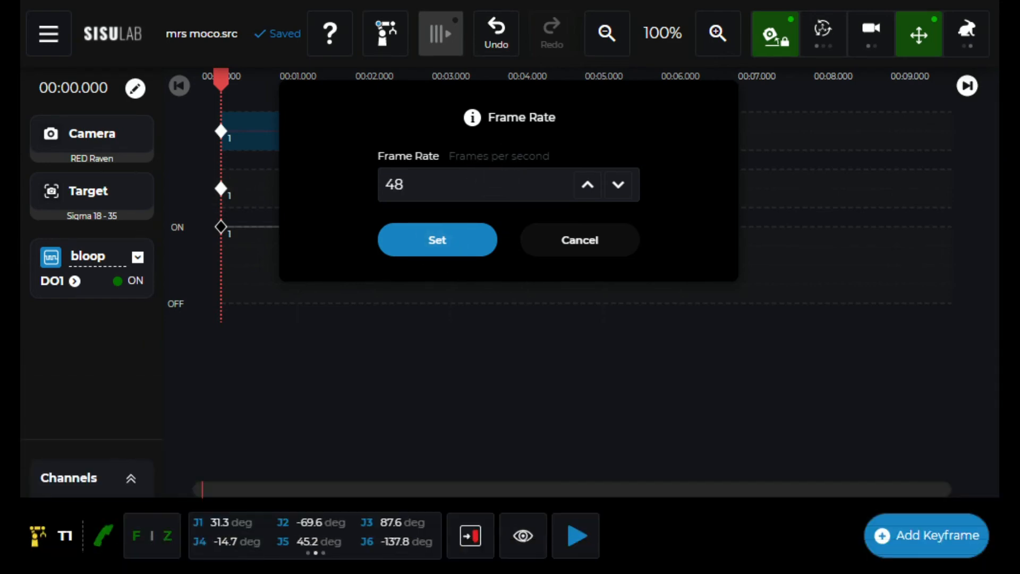
pyautogui.click(134, 88)
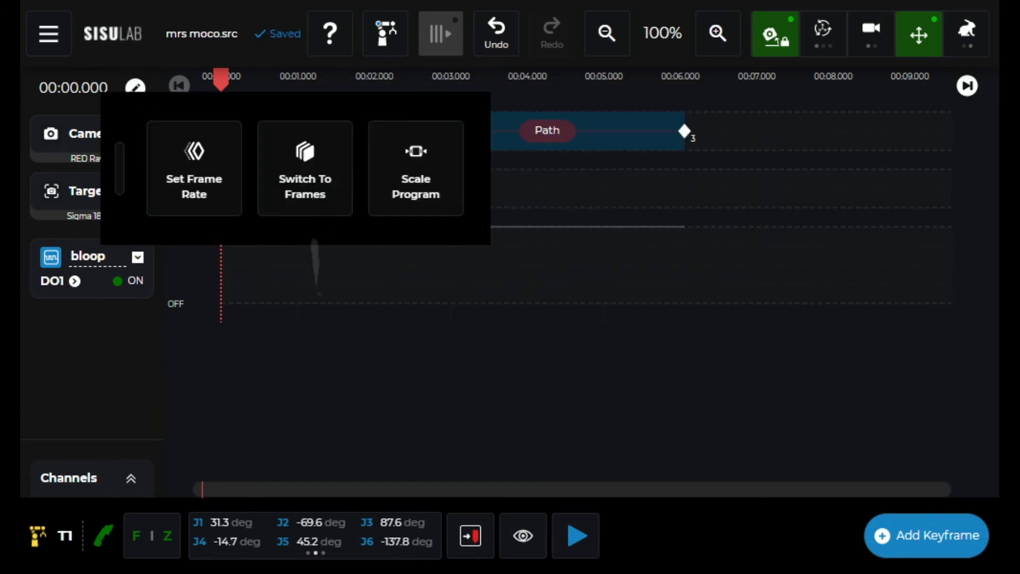
pyautogui.click(305, 168)
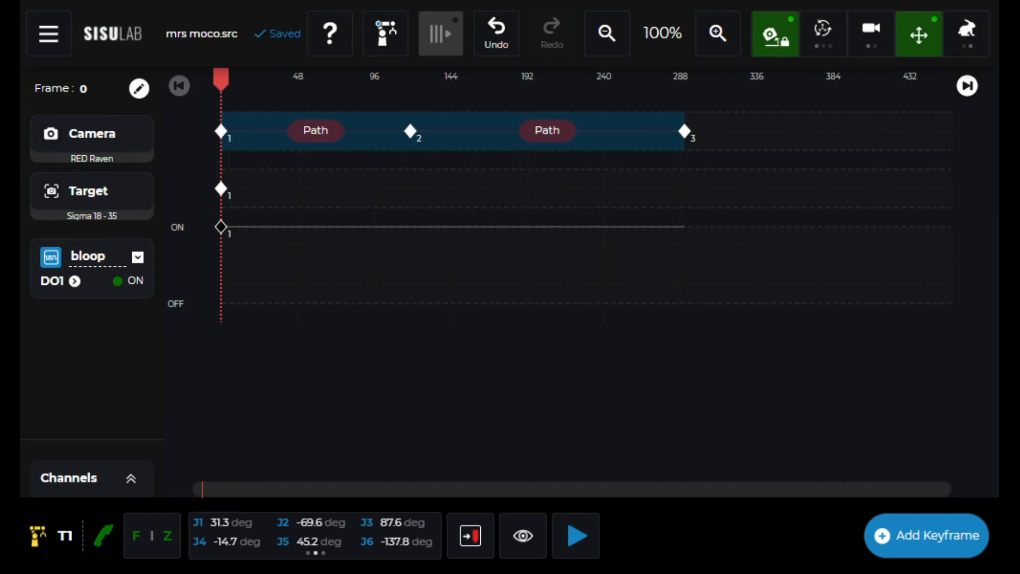
# Step: Scale the whole program to a length of 3 seconds
pyautogui.click(139, 88)
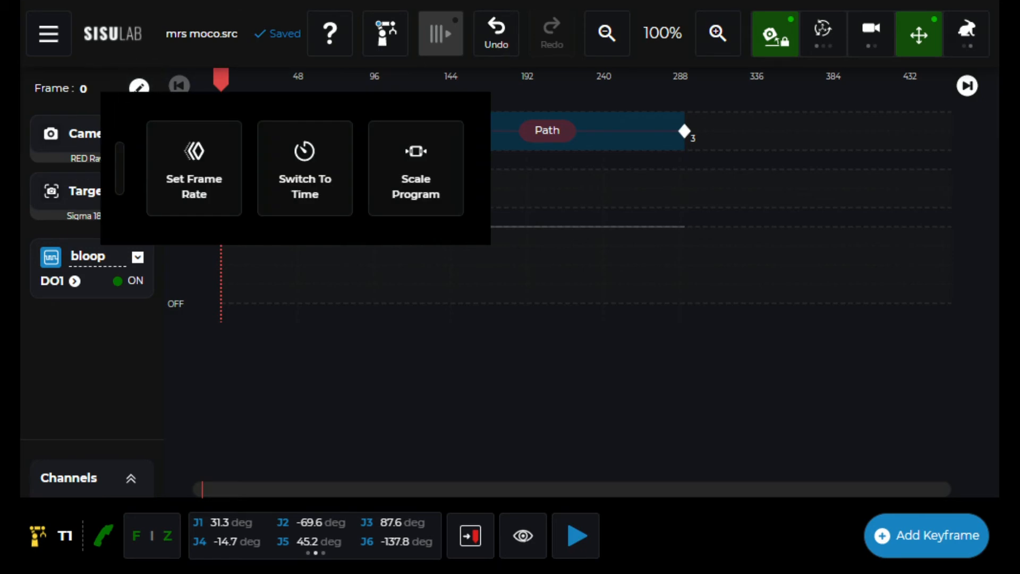
pyautogui.click(428, 180)
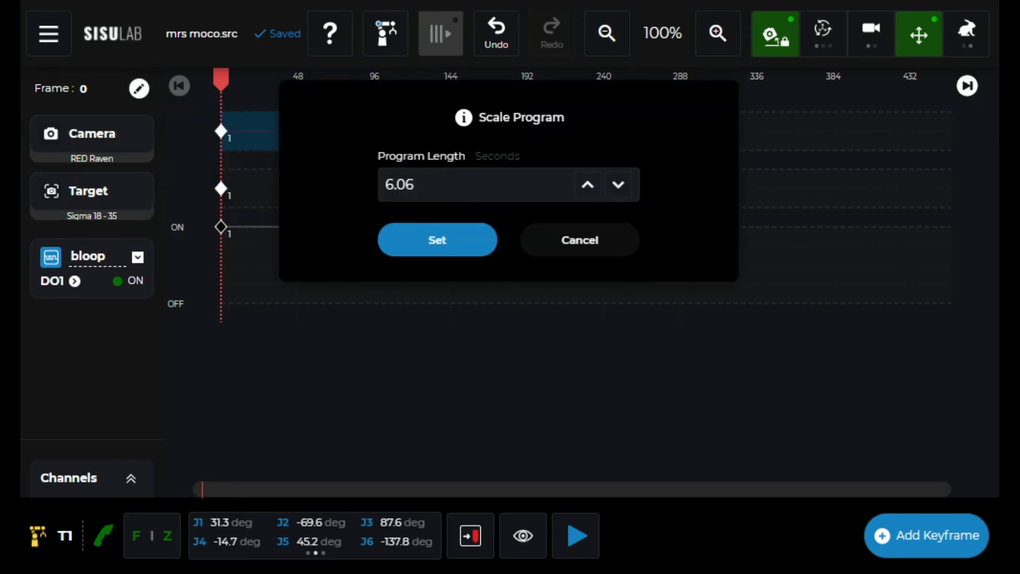
pyautogui.click(475, 184)
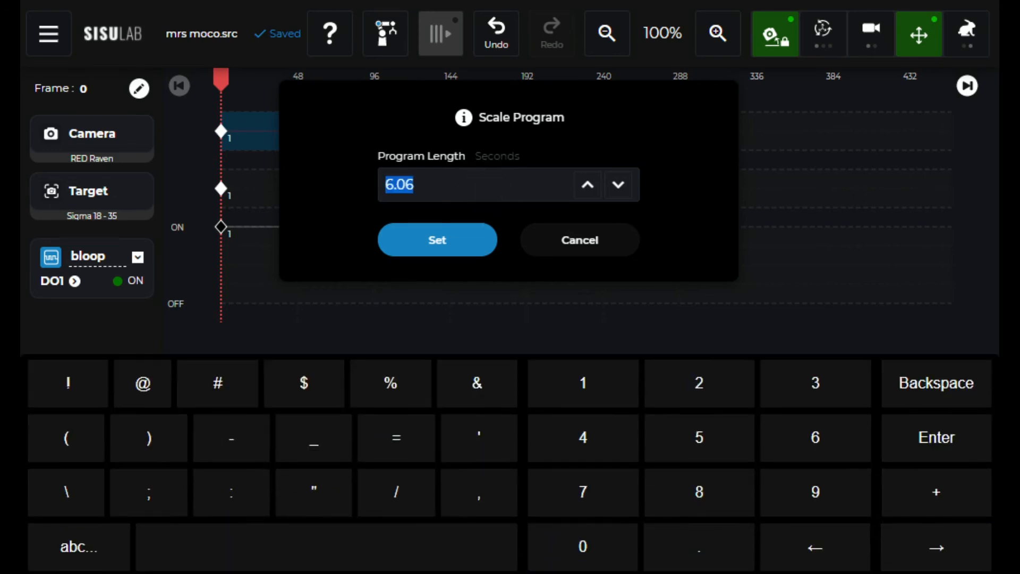
pyautogui.write('3')
pyautogui.press('Return')
pyautogui.click(437, 239)
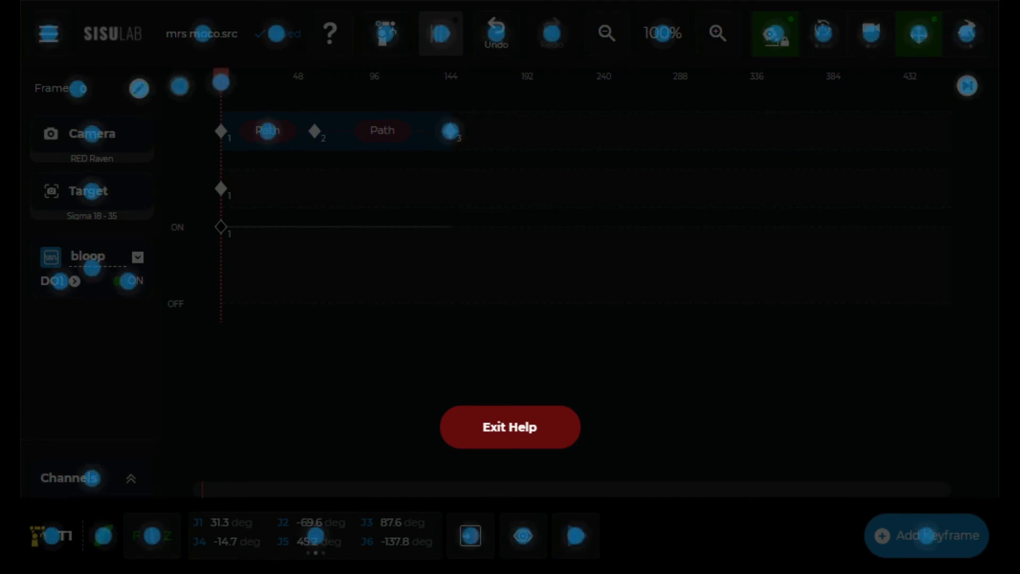
# Step: Read the help entry for Ripple and go on to the following help entry
pyautogui.click(441, 33)
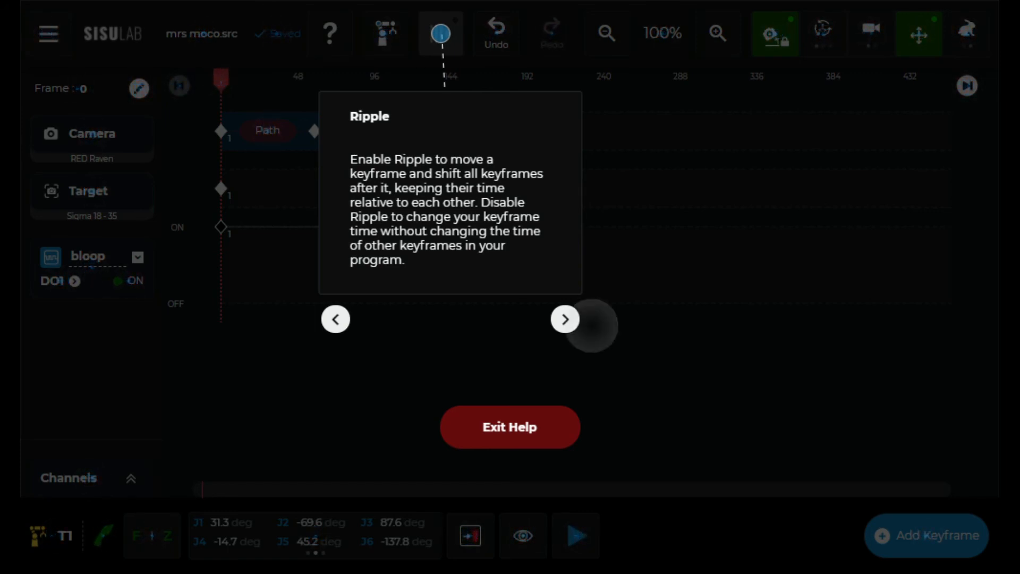
pyautogui.click(565, 319)
pyautogui.click(620, 232)
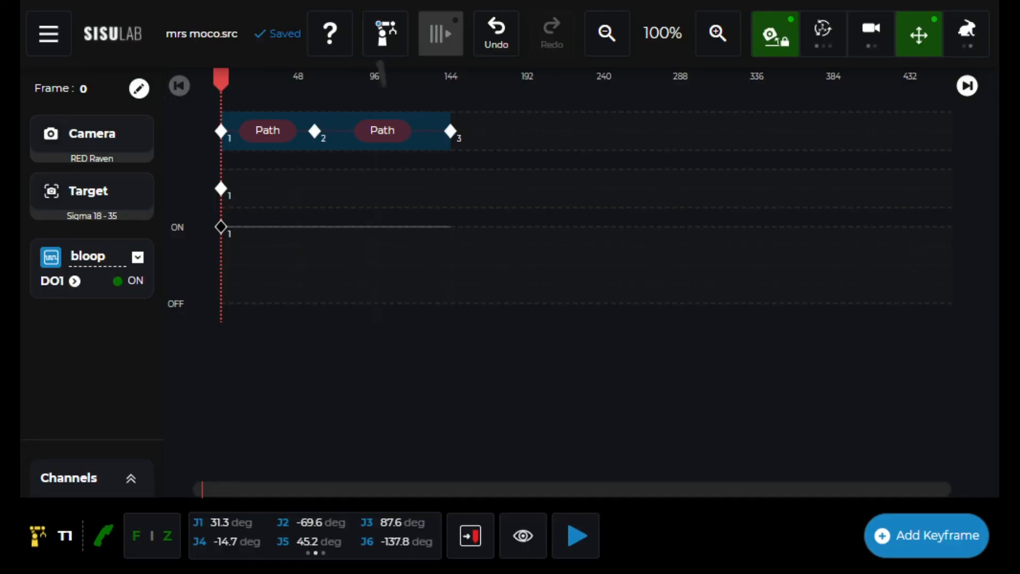
# Step: In the Joint Mode Controller, switch lens control between Zoom and Focus, ending on Focus, and try jogging joint J4 in both directions
pyautogui.click(385, 33)
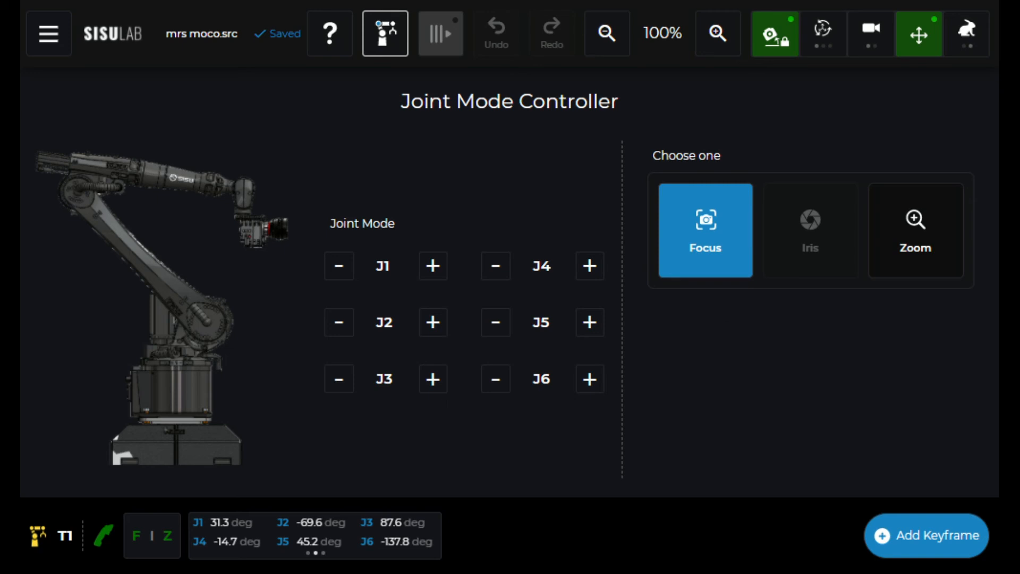
pyautogui.click(917, 249)
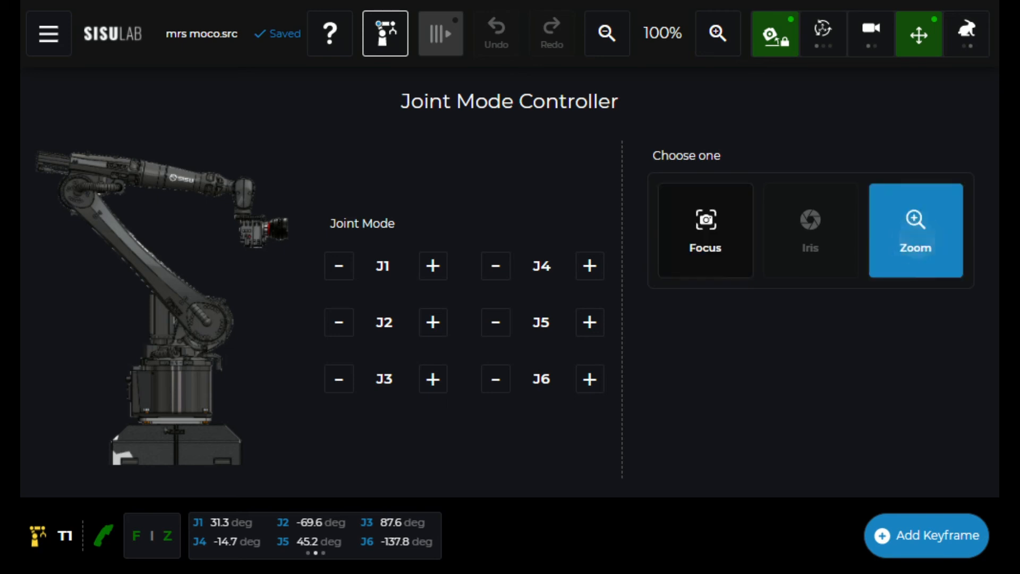
pyautogui.click(706, 231)
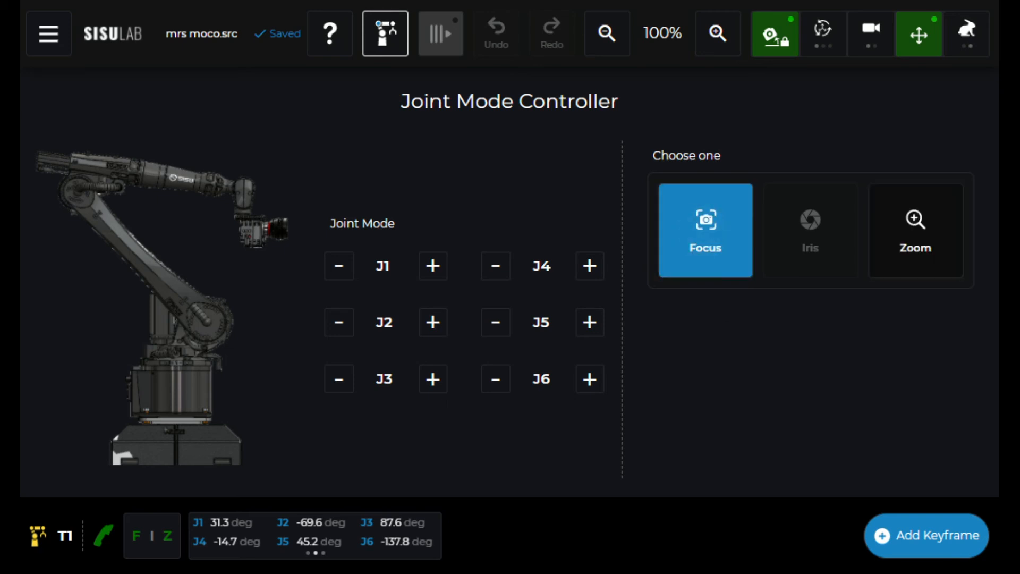
pyautogui.click(915, 239)
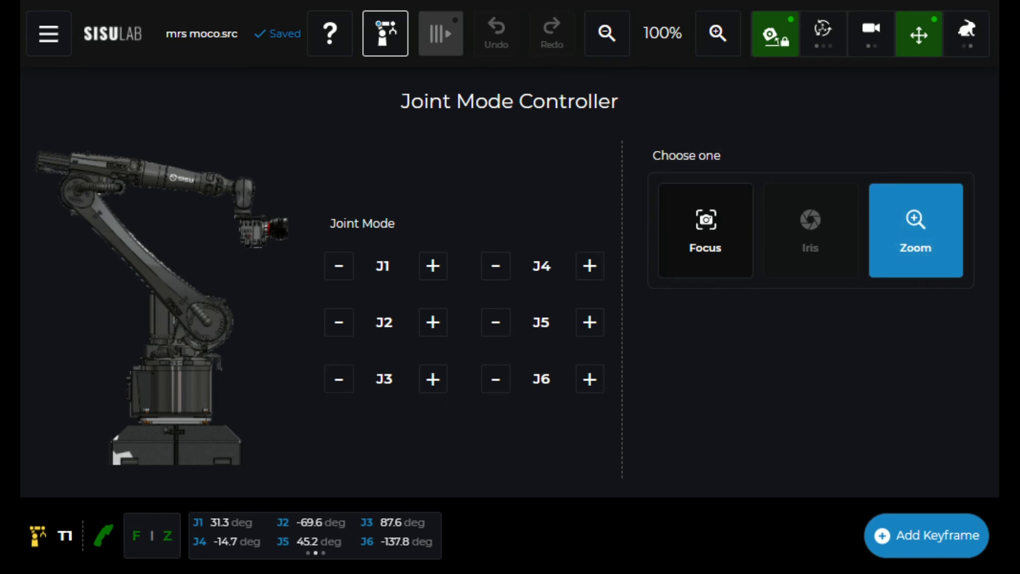
pyautogui.click(705, 231)
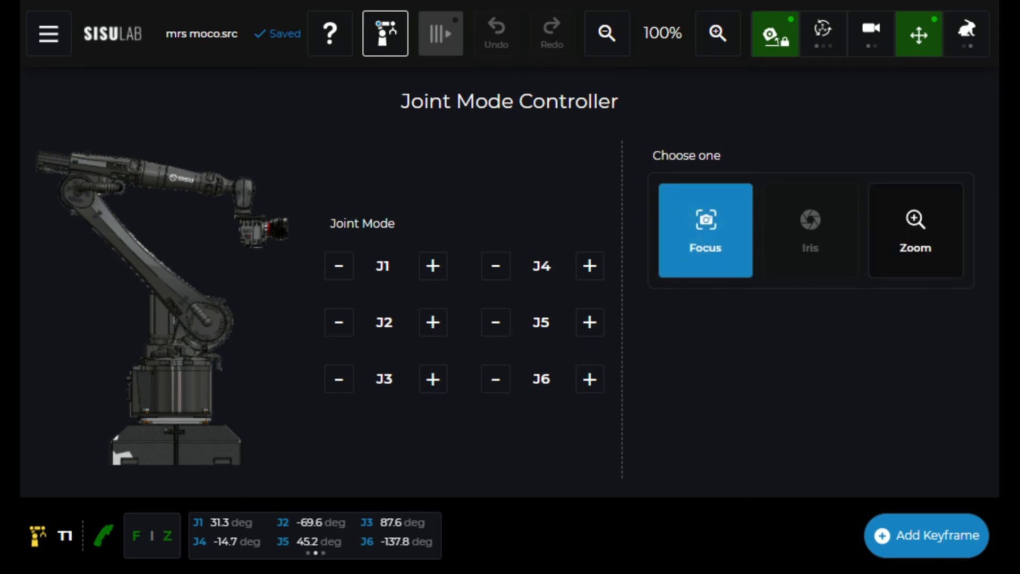
pyautogui.click(496, 266)
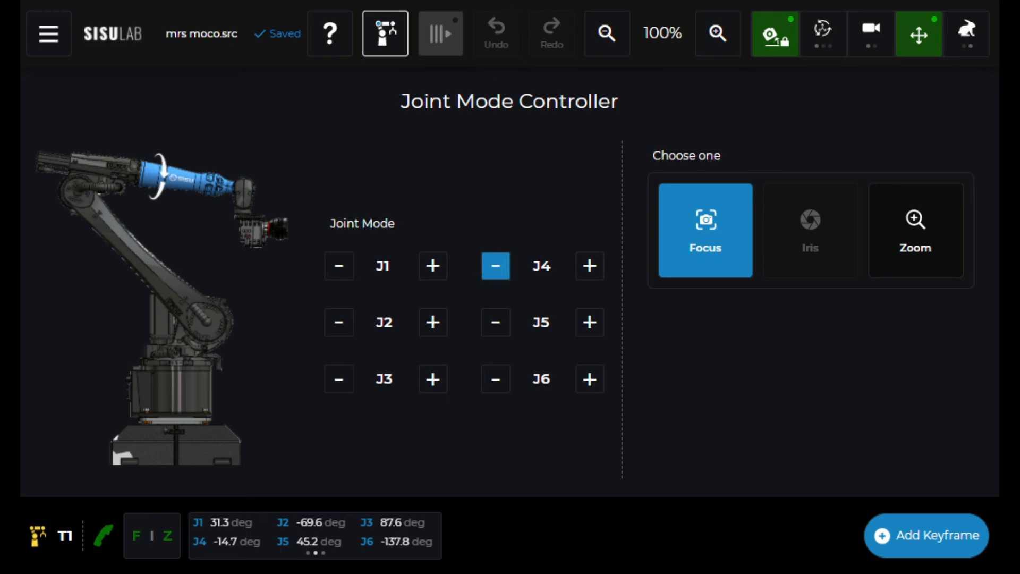
pyautogui.click(594, 267)
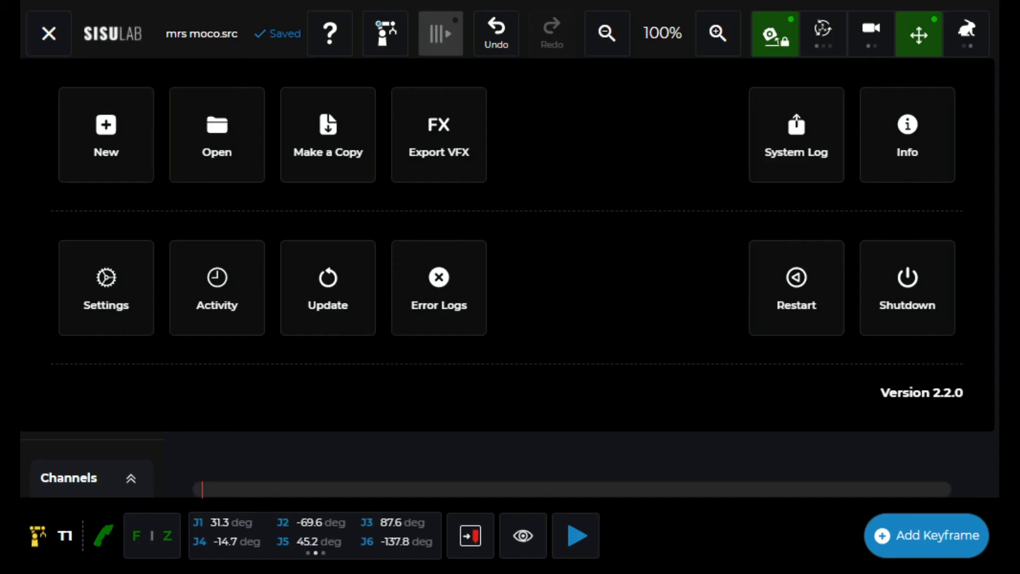
# Step: Open the VFX export settings and try the FBX and Unreal Engine export formats
pyautogui.click(432, 145)
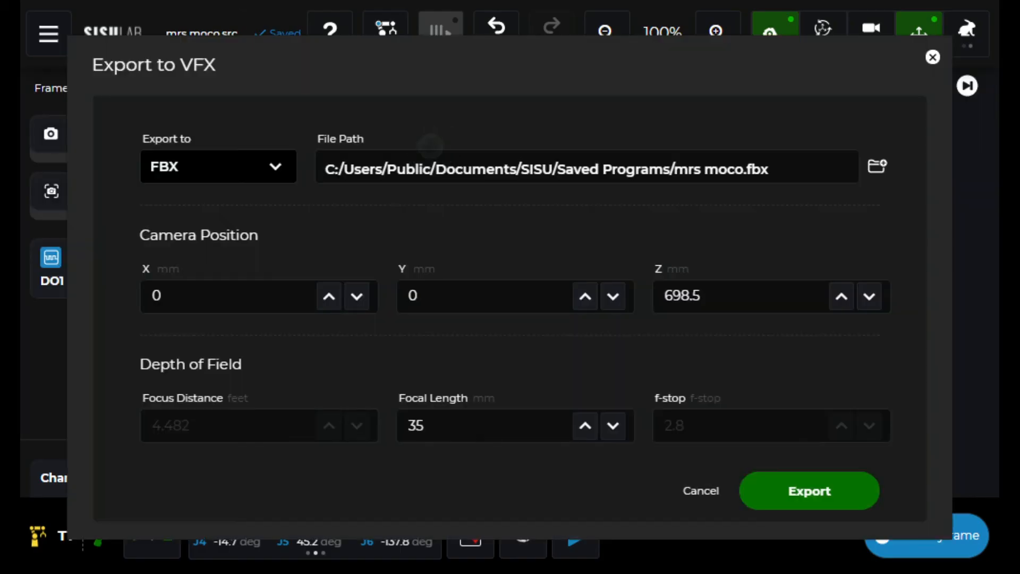
pyautogui.click(218, 166)
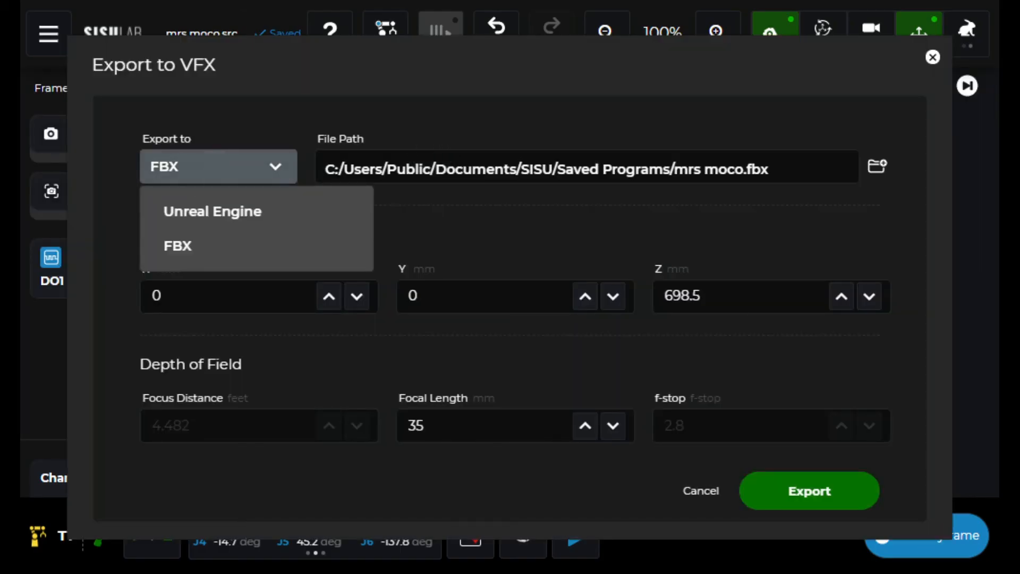
pyautogui.click(180, 246)
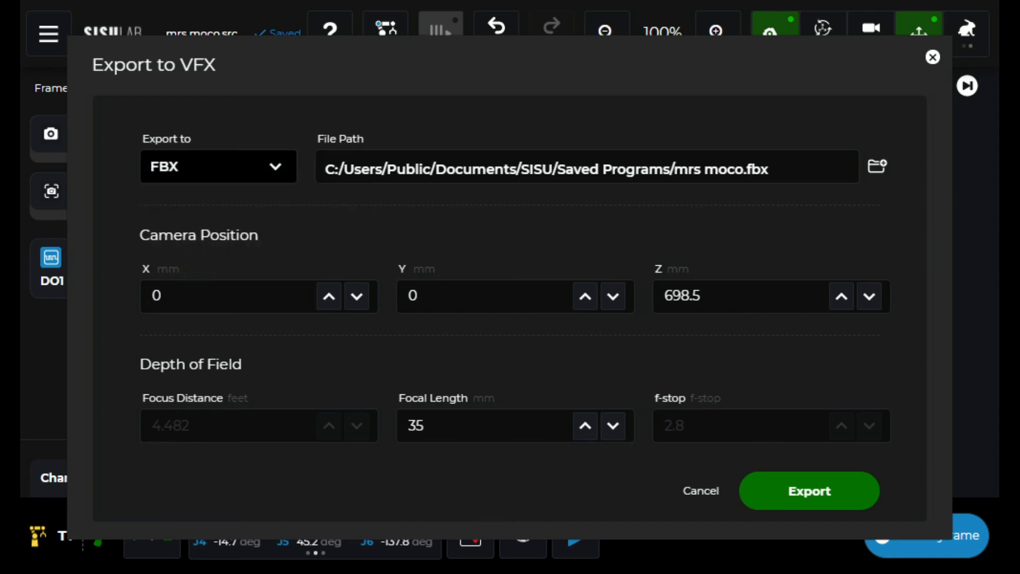
pyautogui.click(218, 167)
pyautogui.click(180, 210)
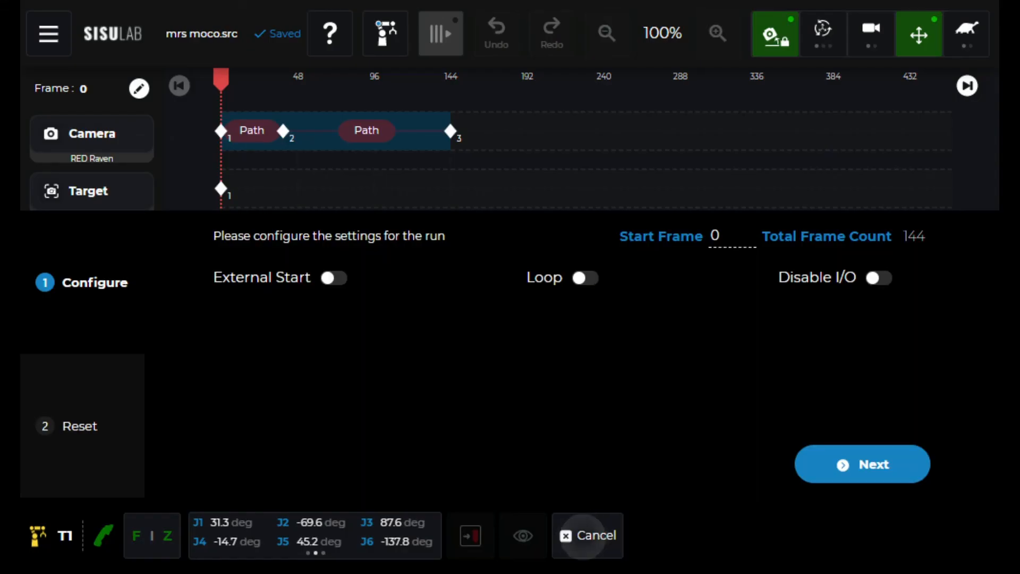
# Step: Advance the run setup to its Reset stage with the default settings and cancel the run
pyautogui.click(845, 463)
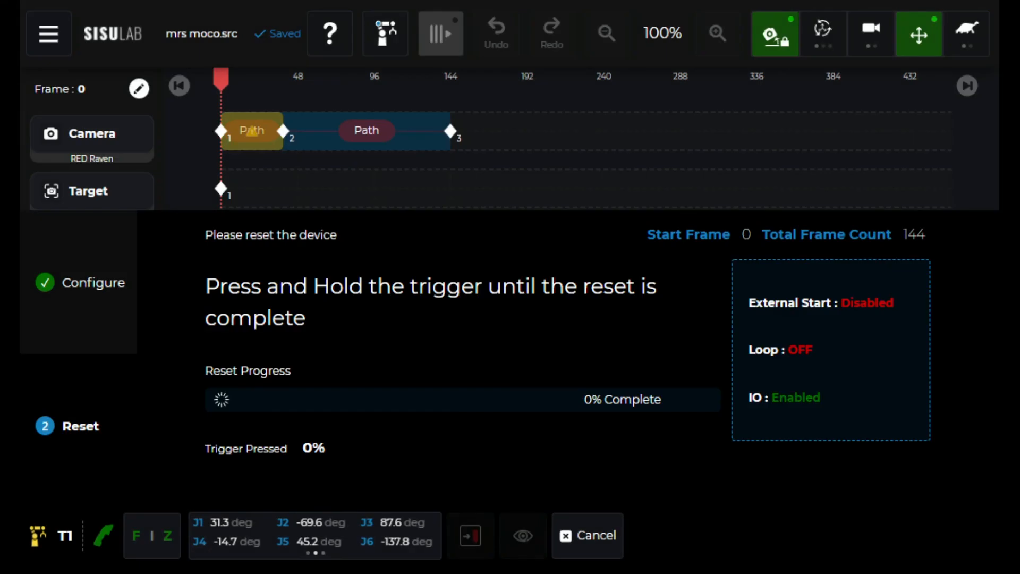
pyautogui.click(587, 535)
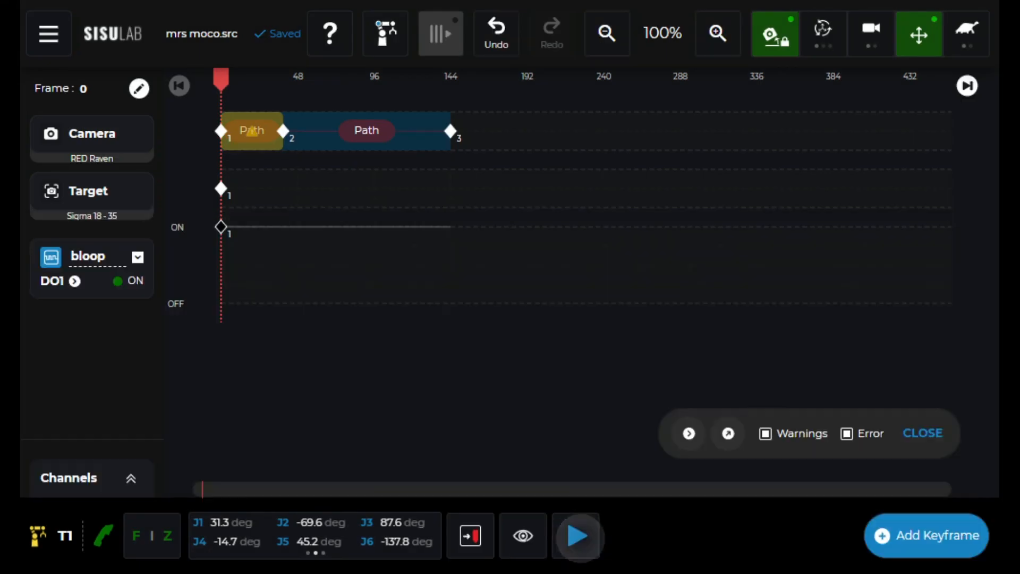
# Step: Inspect the warning on the first camera path and review the full errors and warnings list
pyautogui.click(252, 131)
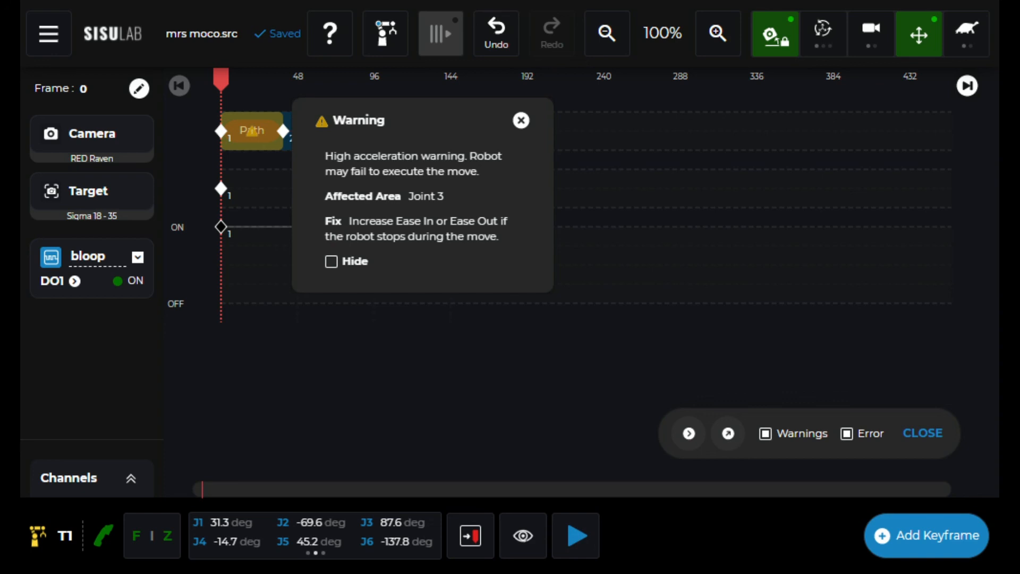
pyautogui.click(766, 358)
pyautogui.click(727, 431)
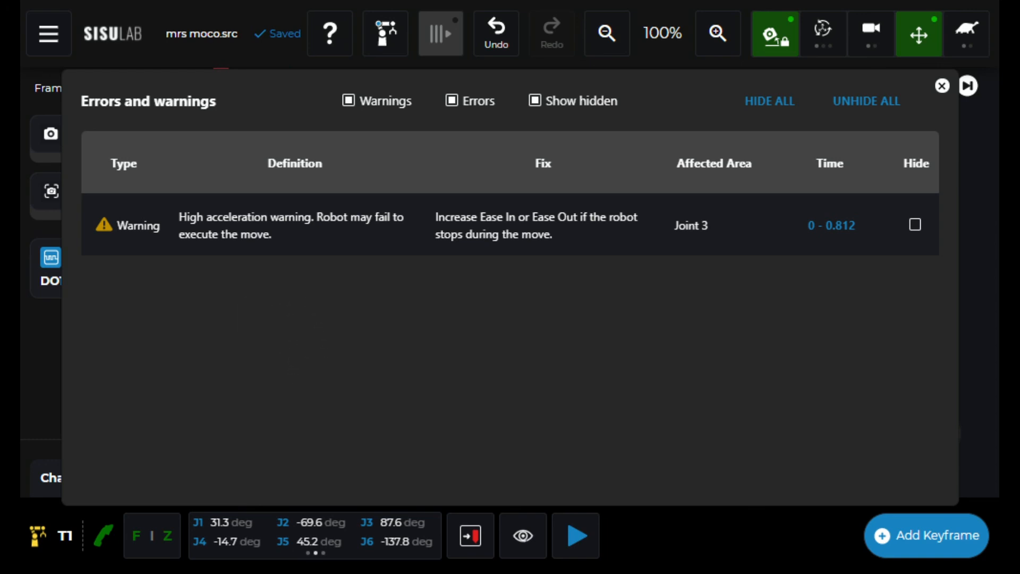
pyautogui.click(573, 366)
pyautogui.press('Escape')
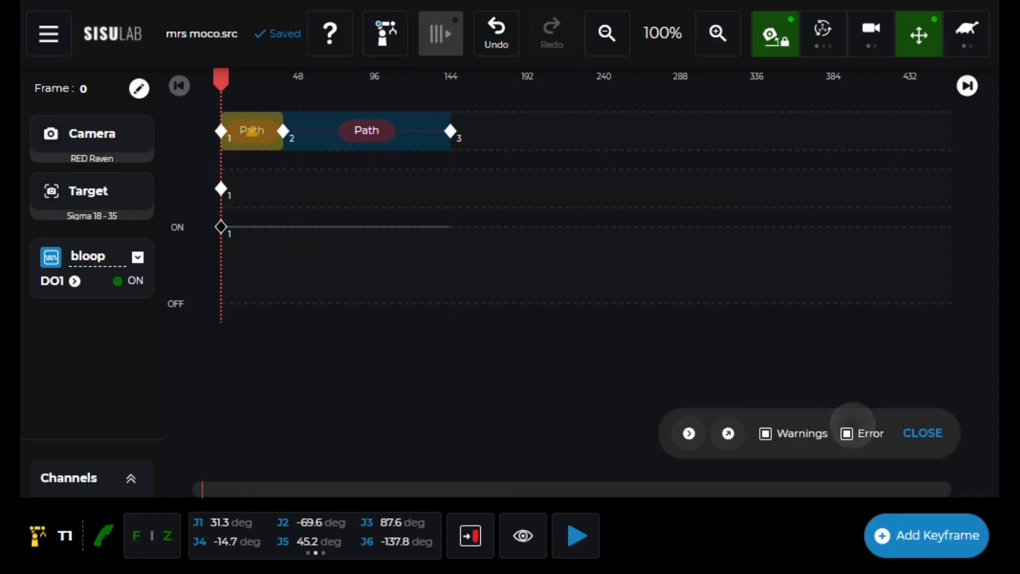
# Step: Hide the warnings on the timeline and show them again
pyautogui.click(766, 433)
pyautogui.click(766, 434)
pyautogui.click(766, 433)
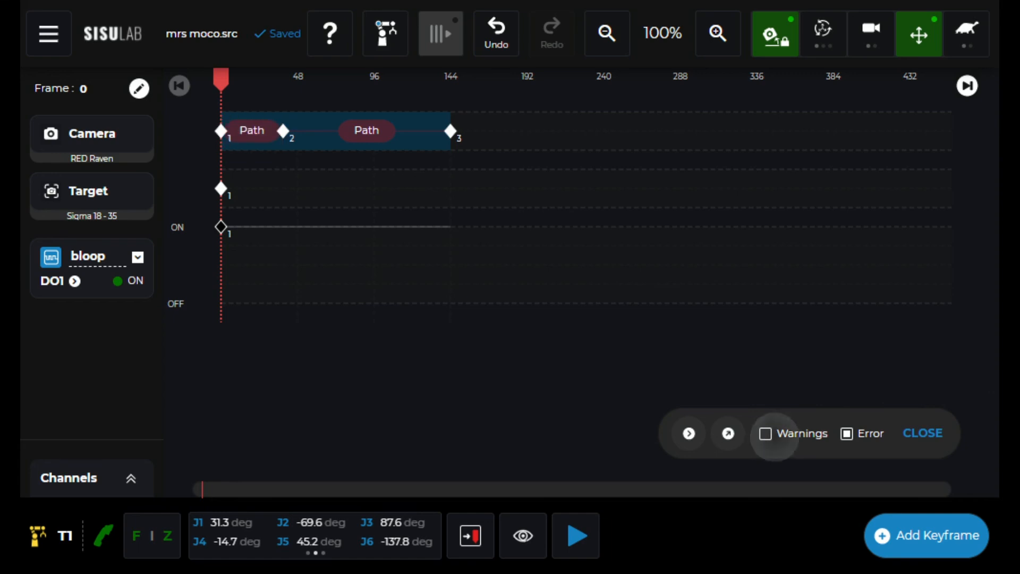
pyautogui.click(765, 433)
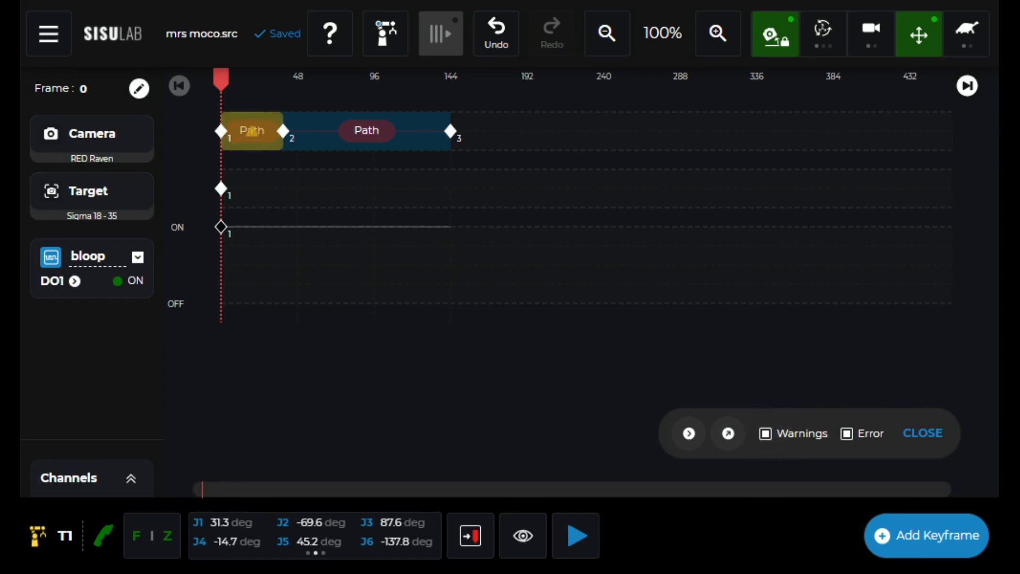